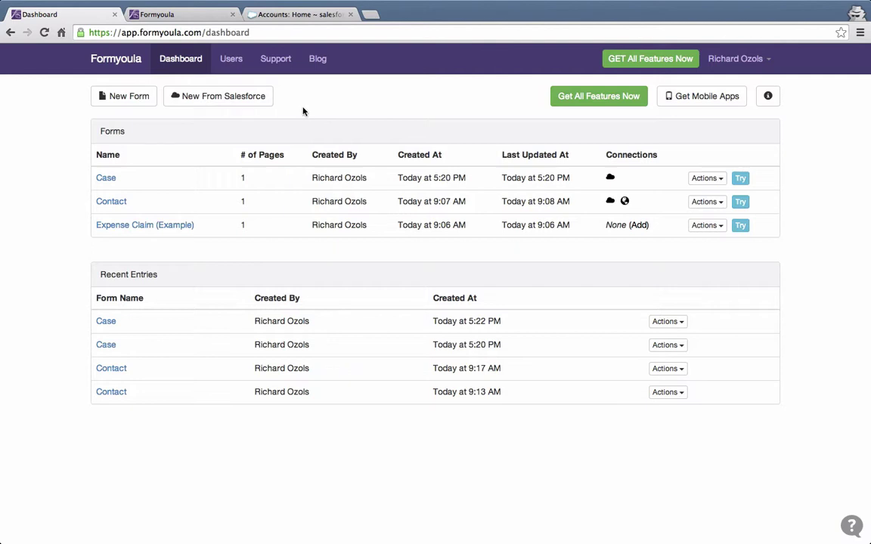
# Create a new form titled 'Account, Contact and Case' and enter 'Account' as its first page name.
pyautogui.click(131, 100)
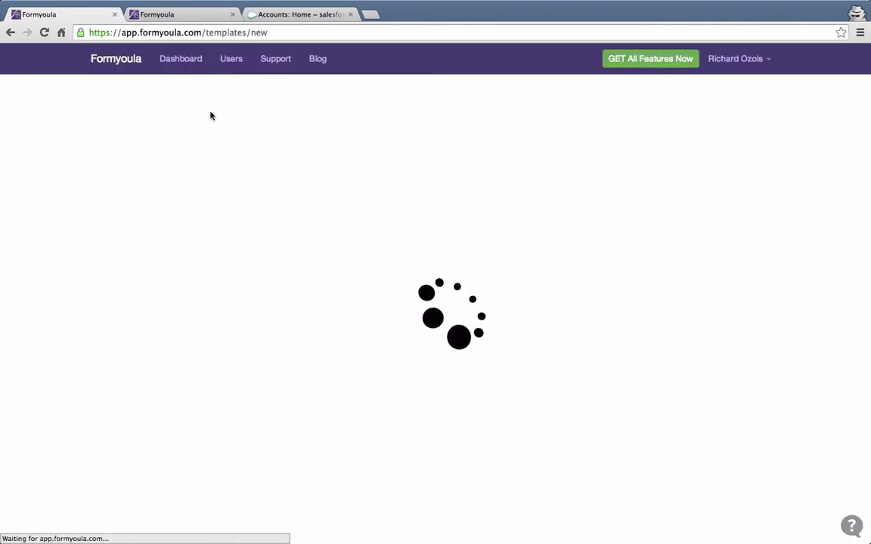
pyautogui.click(446, 103)
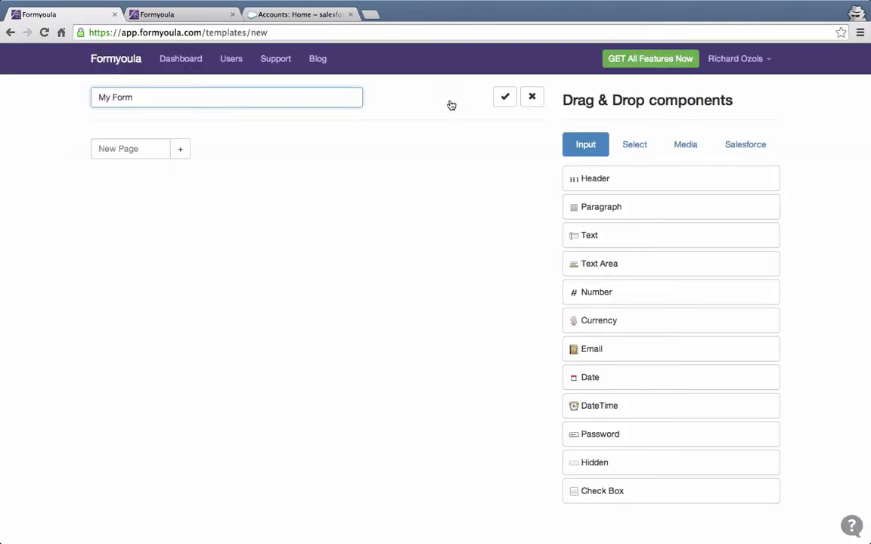
pyautogui.moveTo(151, 99); pyautogui.dragTo(48, 85)
pyautogui.write('Account, Contact and Case')
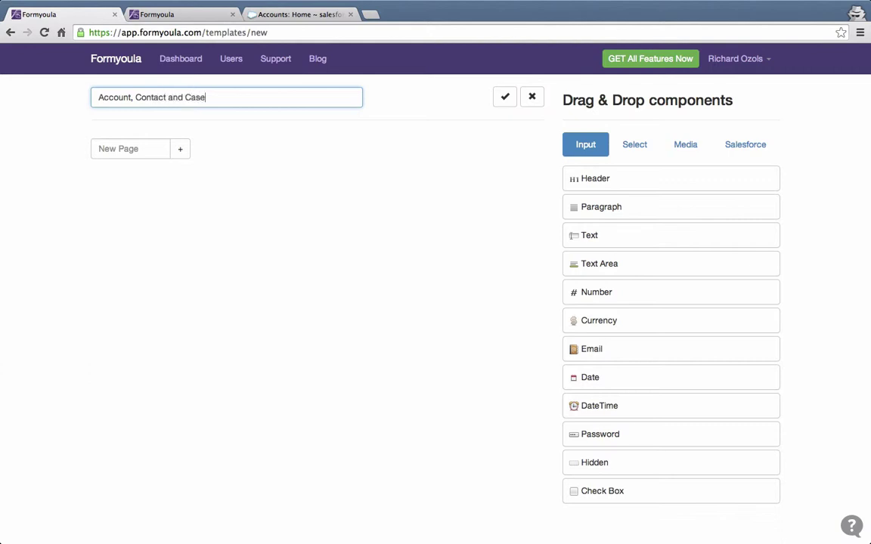
pyautogui.click(505, 97)
pyautogui.click(140, 147)
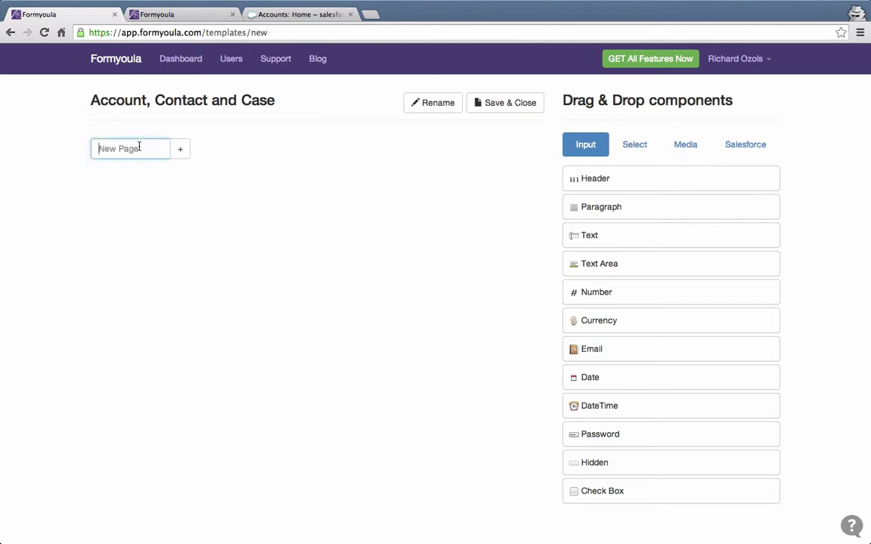
pyautogui.write('Account')
# Add the Account page and place a Salesforce lookup on it labelled 'Existing Account'.
pyautogui.click(180, 149)
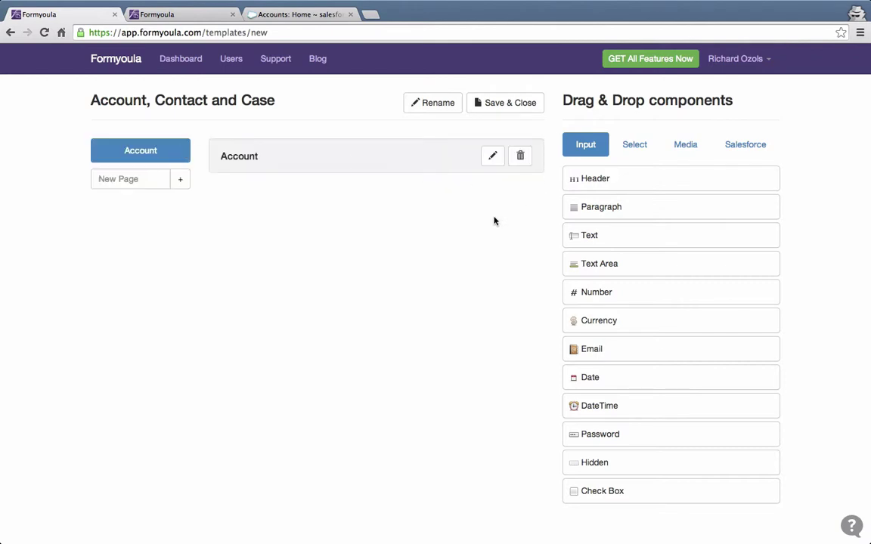
pyautogui.click(739, 154)
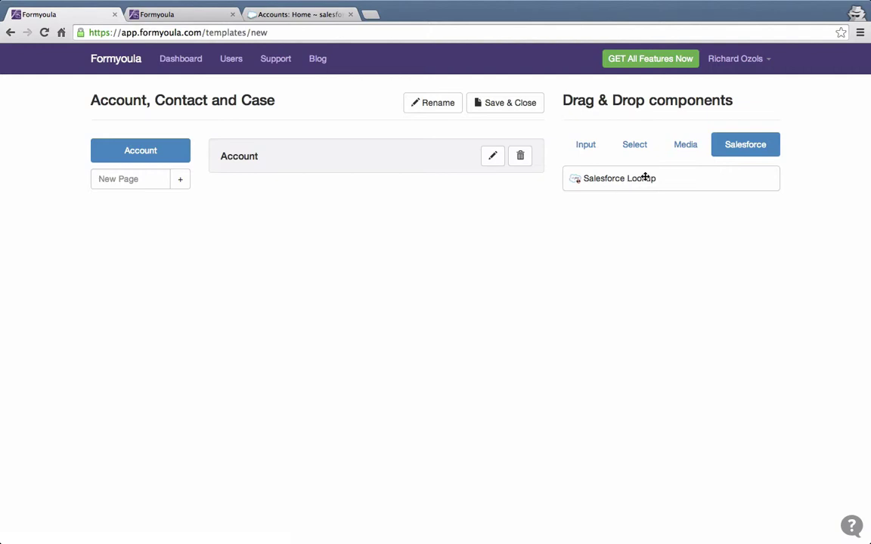
pyautogui.moveTo(639, 181); pyautogui.dragTo(276, 202)
pyautogui.click(500, 198)
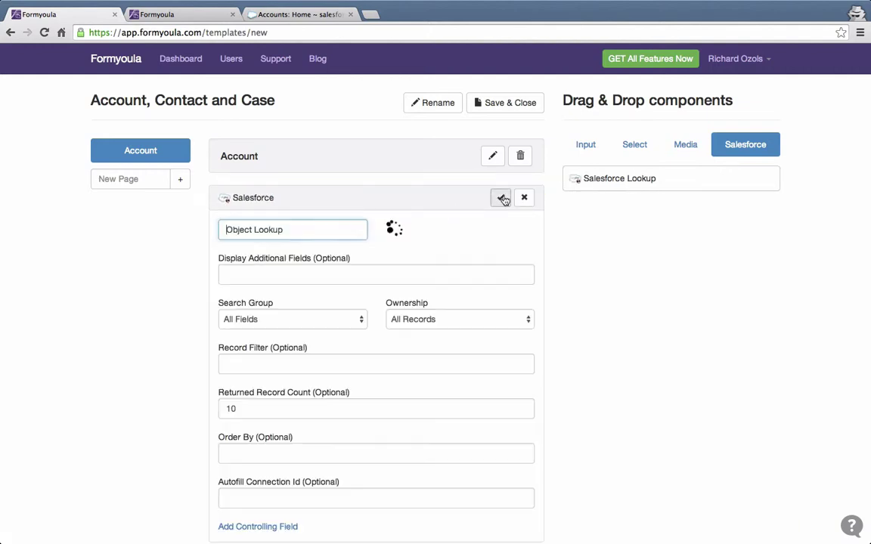
pyautogui.moveTo(364, 229); pyautogui.dragTo(199, 226)
pyautogui.write('A')
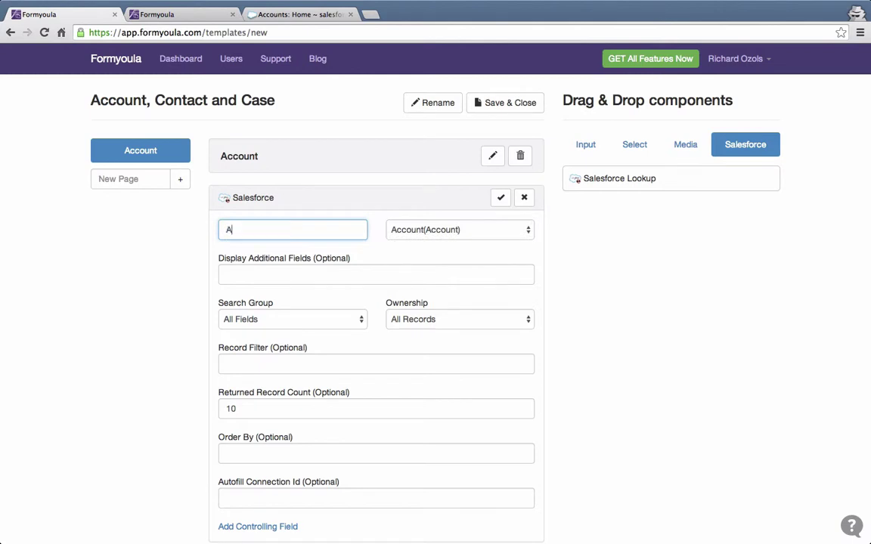
pyautogui.write('ccoun')
pyautogui.write('Existing')
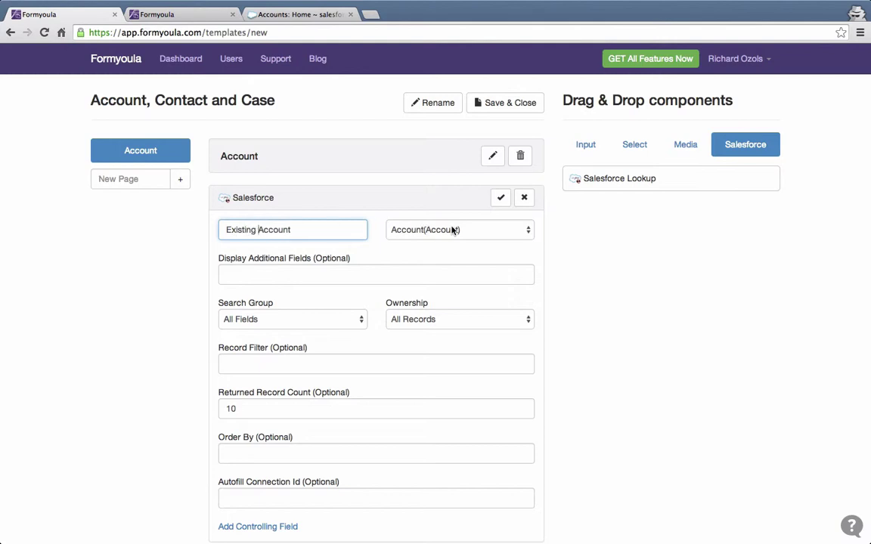
# Set the lookup's display fields to Name, Phone, Industry, keep 10 returned records, and save it.
pyautogui.click(362, 270)
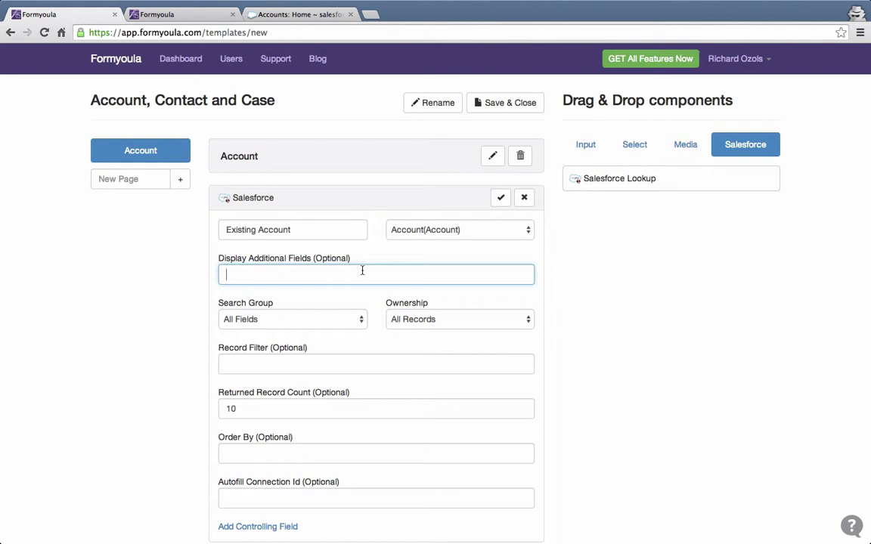
pyautogui.write('Phone,Industry')
pyautogui.click(224, 274)
pyautogui.write('Name,')
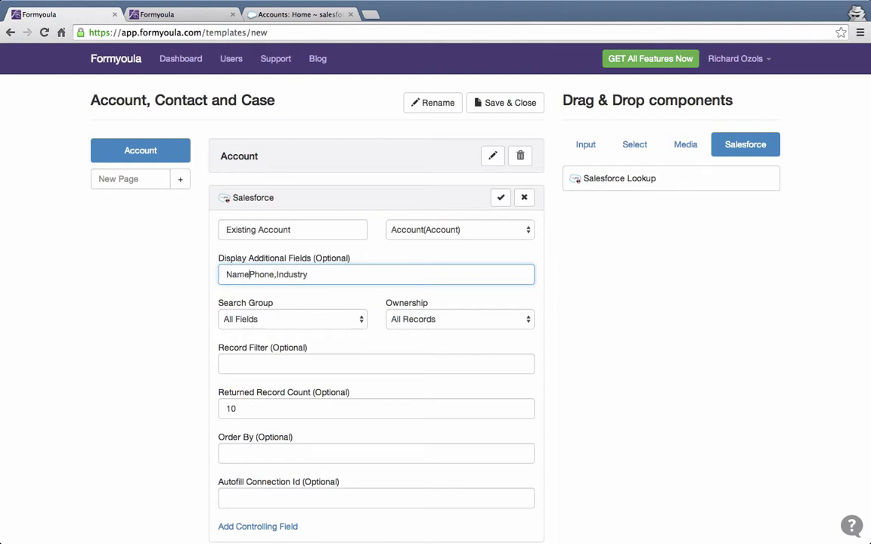
pyautogui.click(325, 275)
pyautogui.scroll(-2, 397, 325)
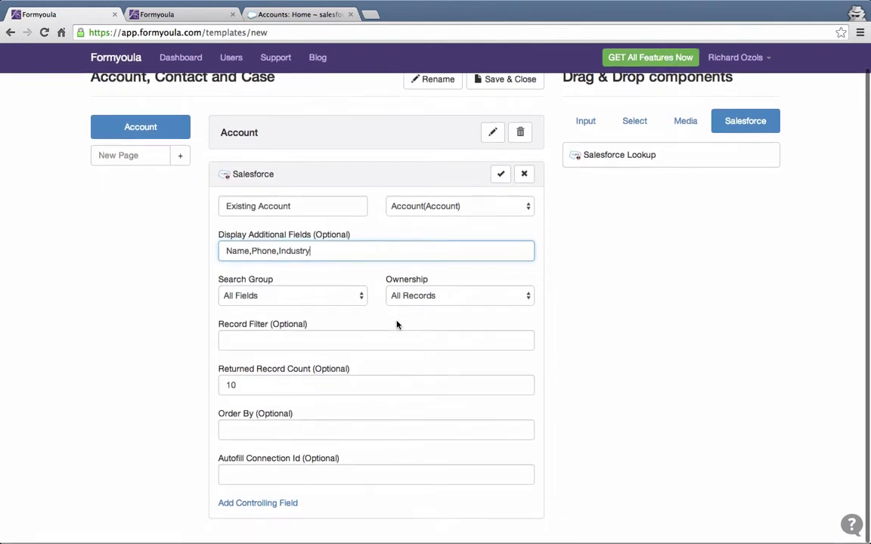
pyautogui.click(324, 346)
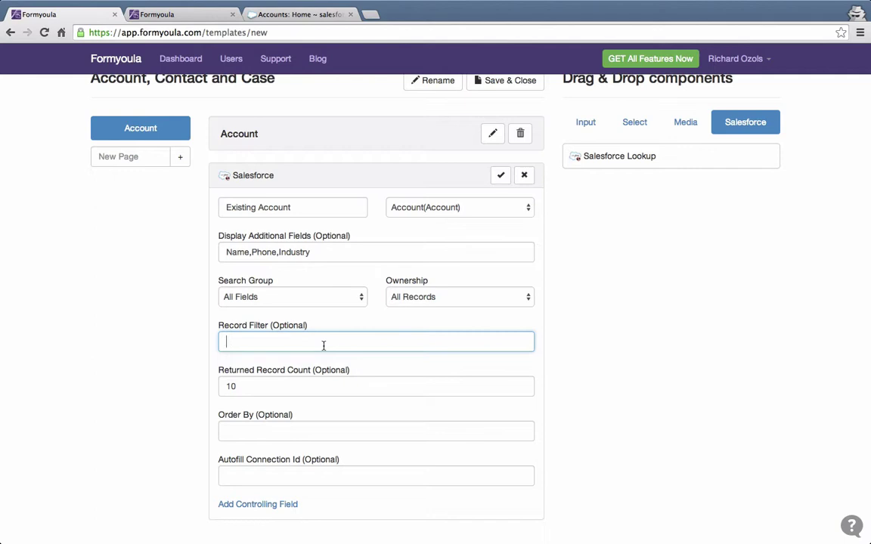
pyautogui.click(307, 386)
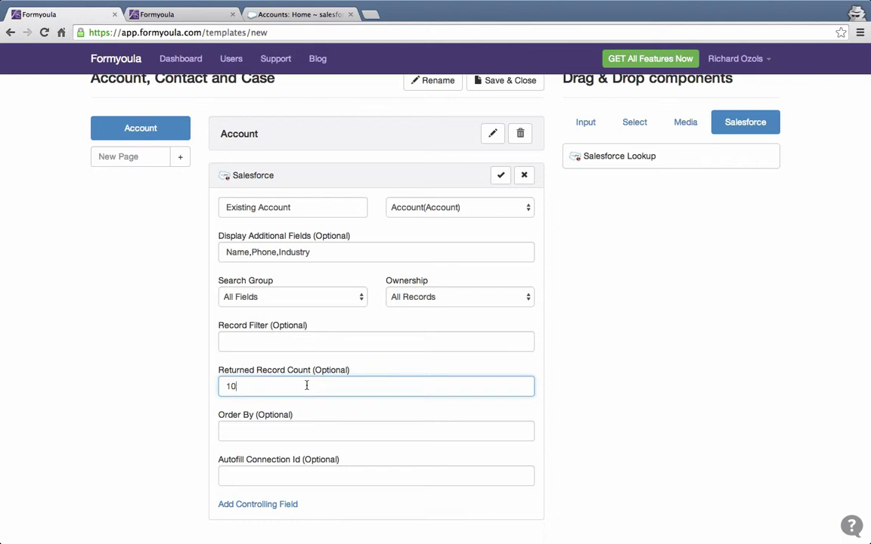
pyautogui.scroll(1, 507, 268)
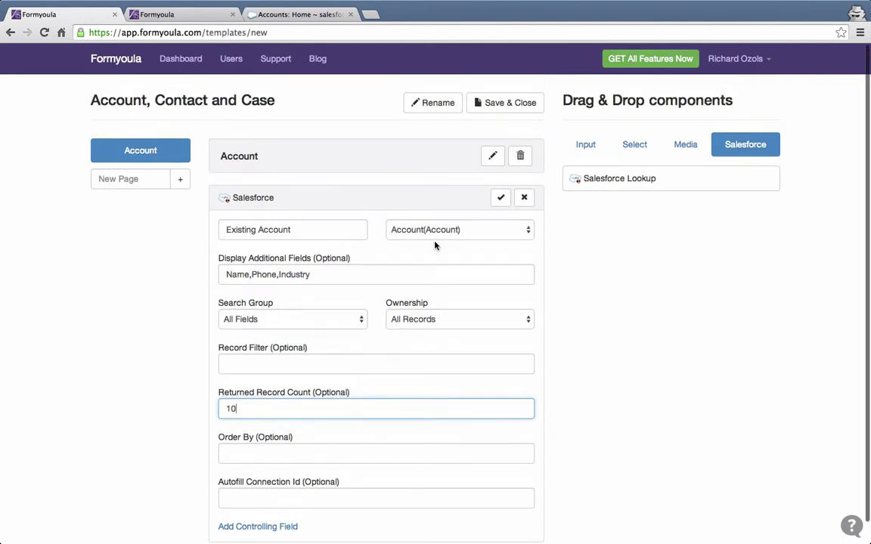
pyautogui.click(498, 199)
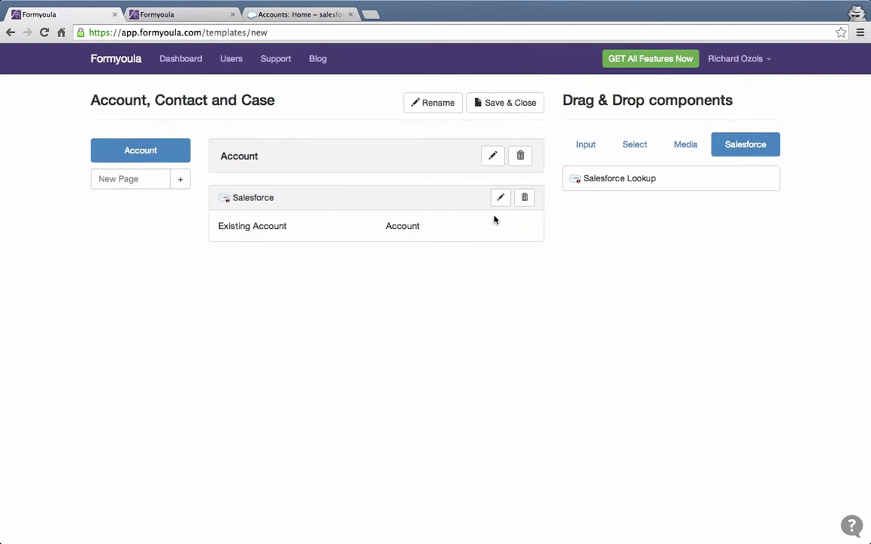
pyautogui.click(587, 146)
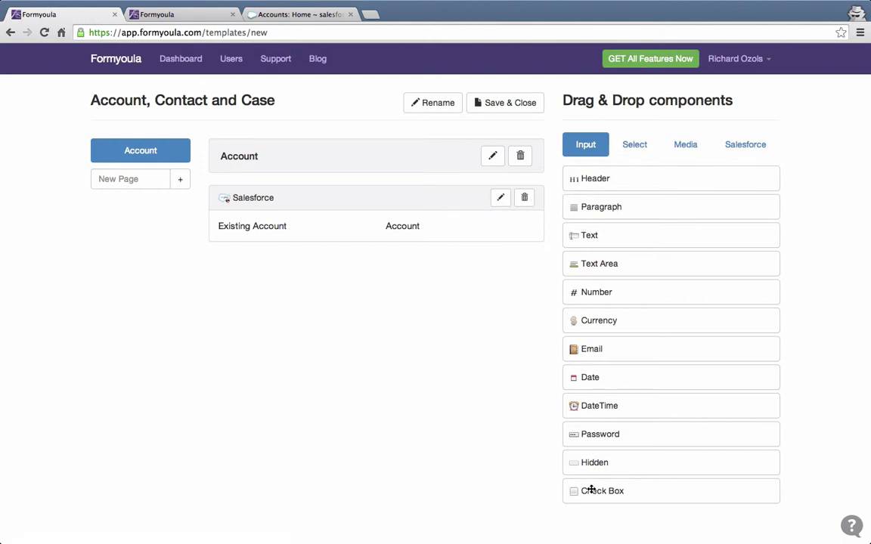
# Place a check box under the Existing Account lookup and label it 'Create a new Account?'.
pyautogui.moveTo(587, 489); pyautogui.dragTo(370, 238)
pyautogui.click(499, 266)
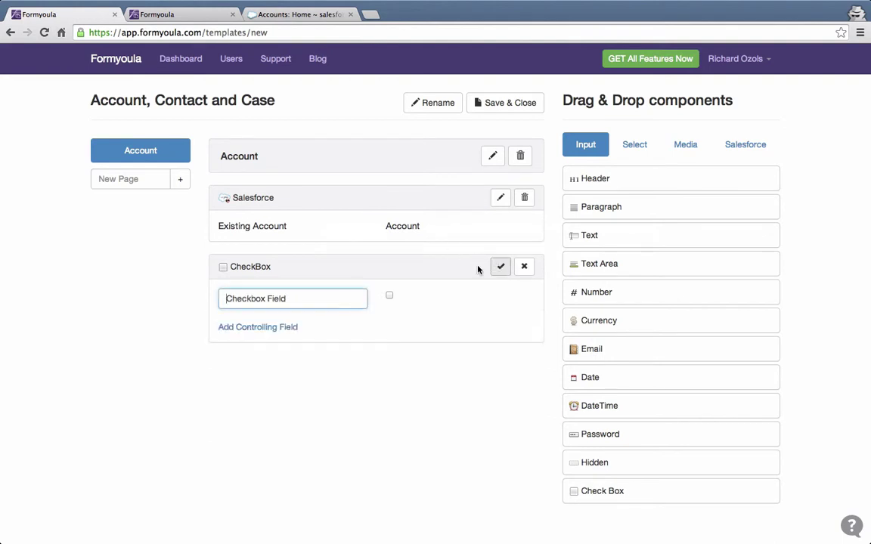
pyautogui.moveTo(307, 303); pyautogui.dragTo(190, 275)
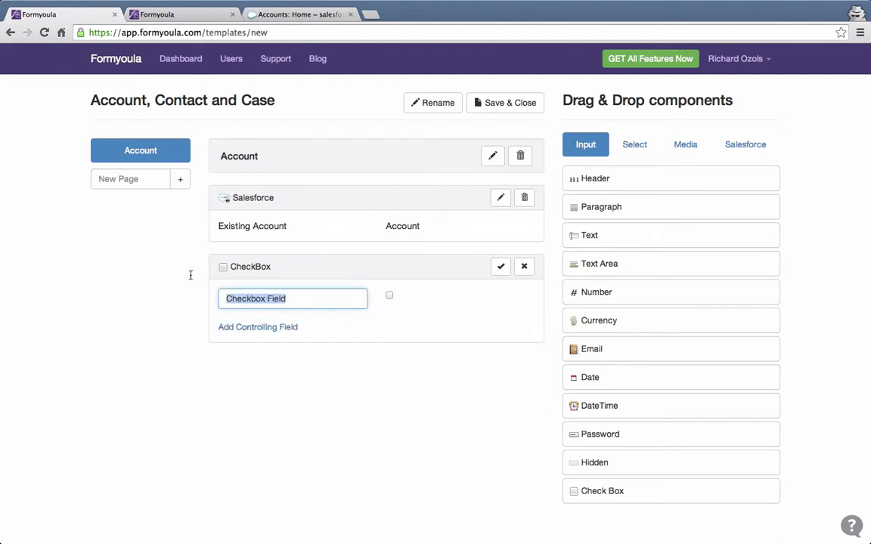
pyautogui.write('Create a new')
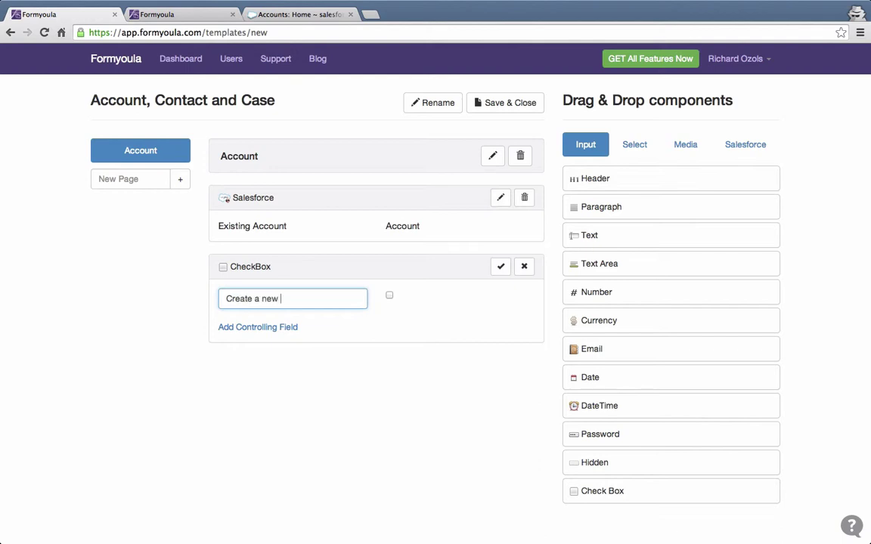
pyautogui.write(' Account?')
pyautogui.click(501, 266)
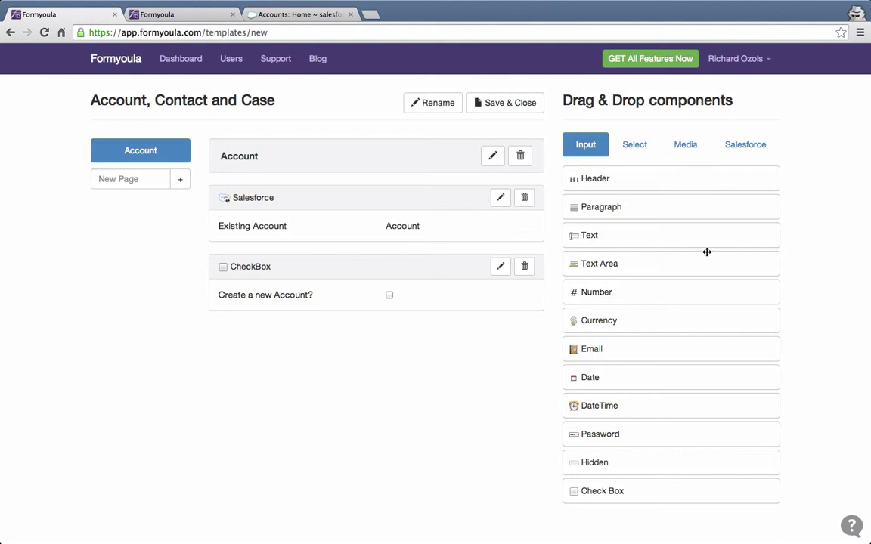
# Add a text field labelled 'Name' below the check box and bring up its controlling-field settings.
pyautogui.moveTo(594, 234); pyautogui.dragTo(398, 310)
pyautogui.click(500, 335)
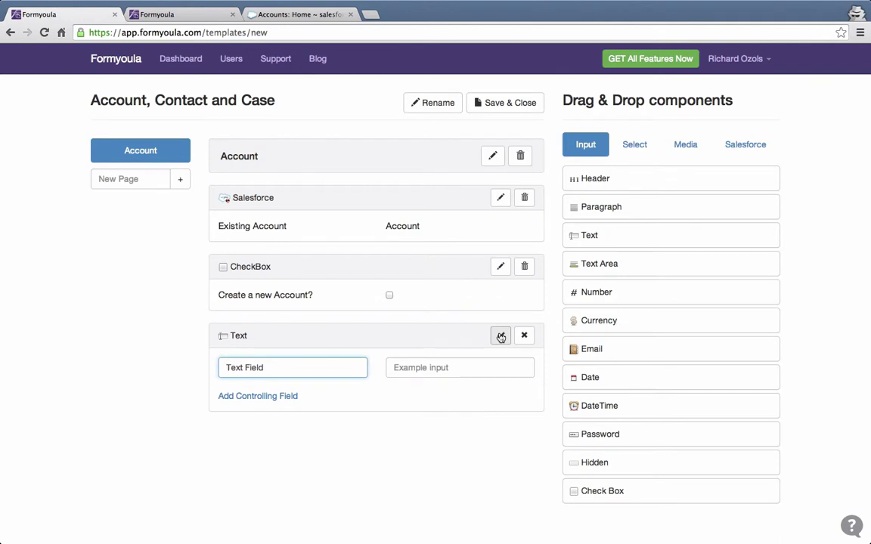
pyautogui.moveTo(264, 367); pyautogui.dragTo(187, 354)
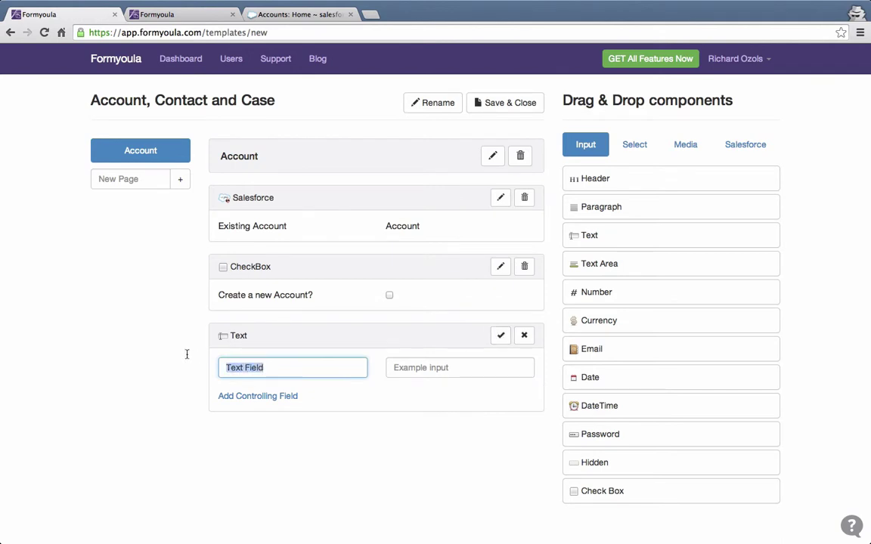
pyautogui.write('Name')
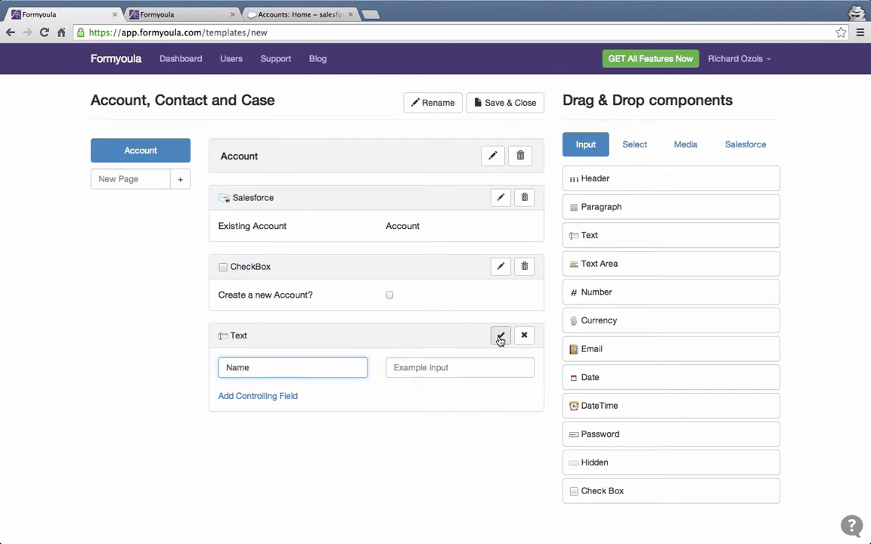
pyautogui.click(500, 335)
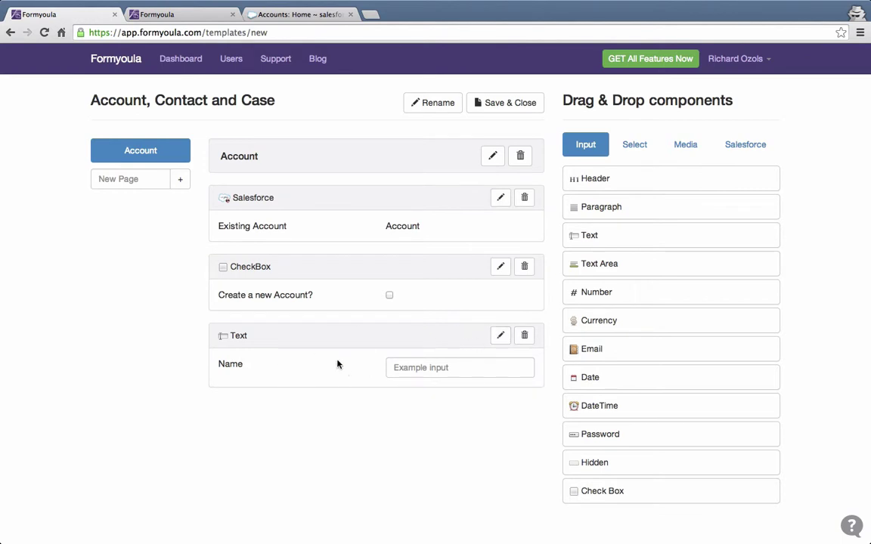
pyautogui.click(501, 336)
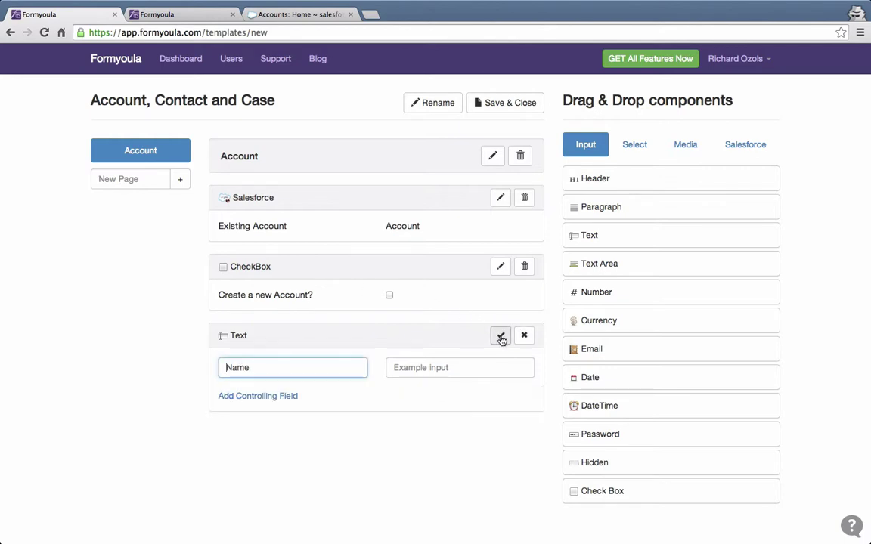
pyautogui.click(283, 398)
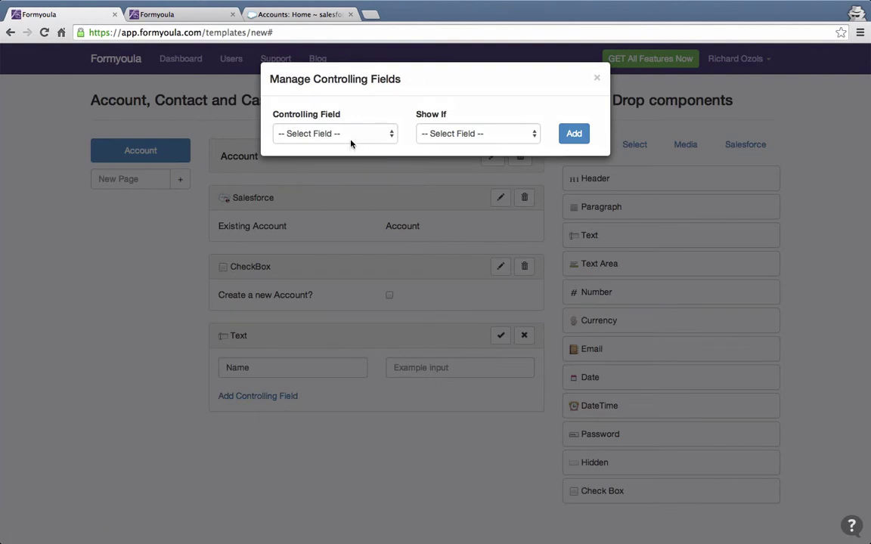
# Make 'Create a new Account?' control the Name field so it shows only when the answer is Yes.
pyautogui.click(347, 135)
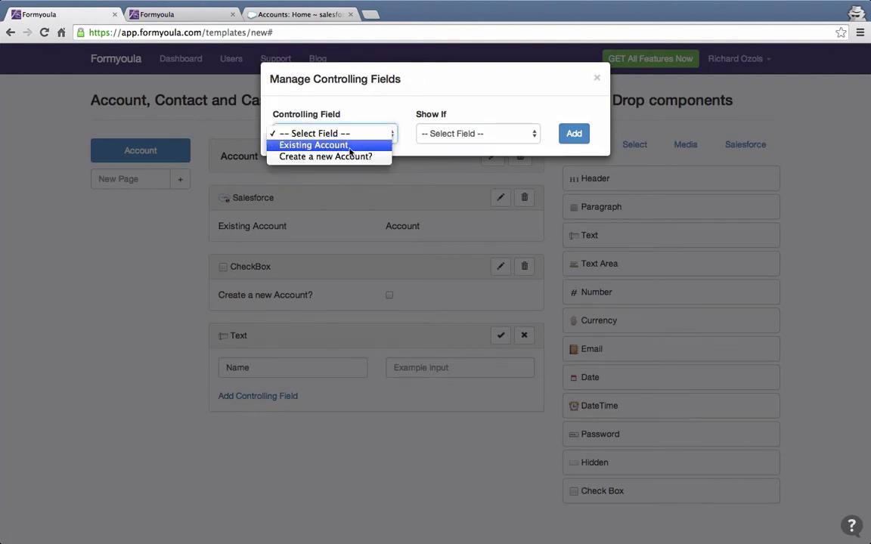
pyautogui.click(350, 158)
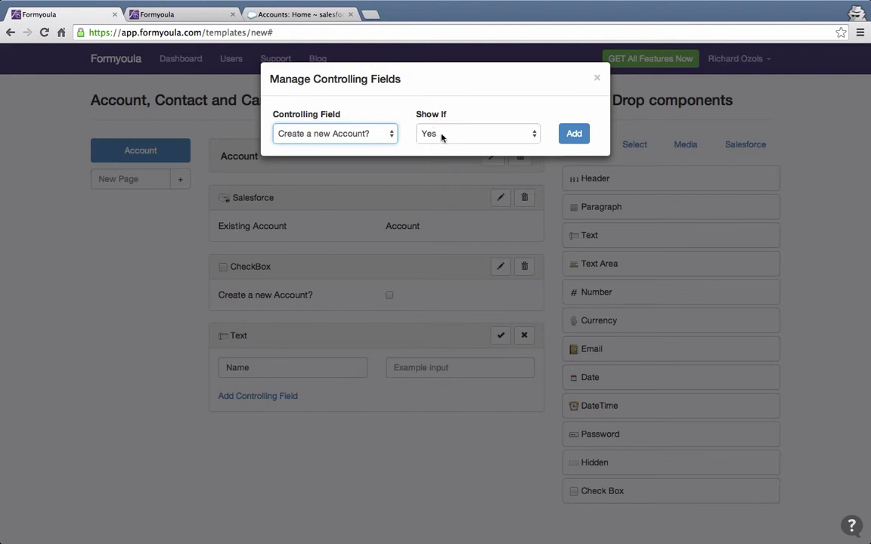
pyautogui.click(488, 133)
pyautogui.click(490, 135)
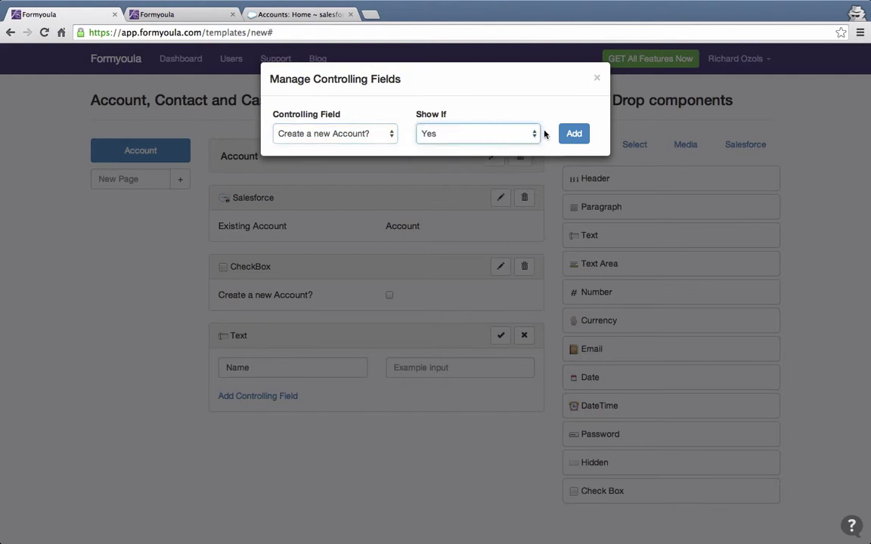
pyautogui.click(571, 136)
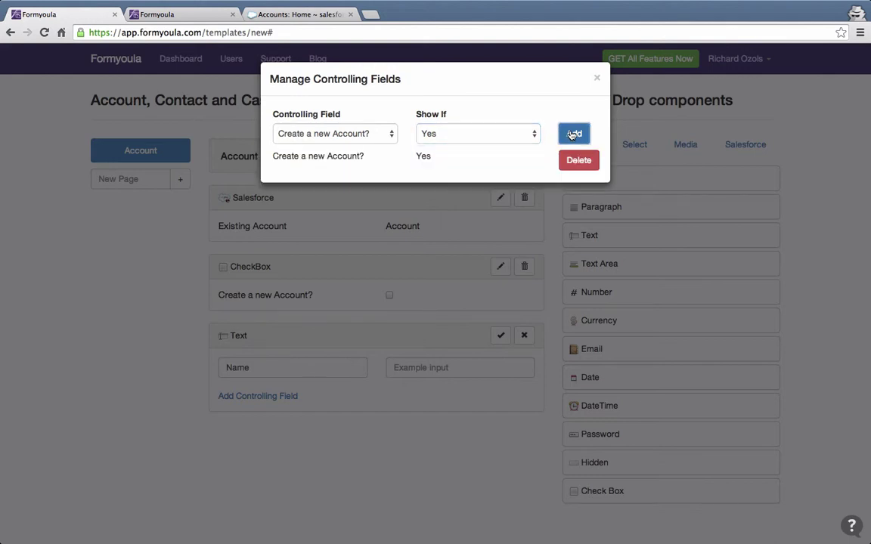
pyautogui.click(598, 80)
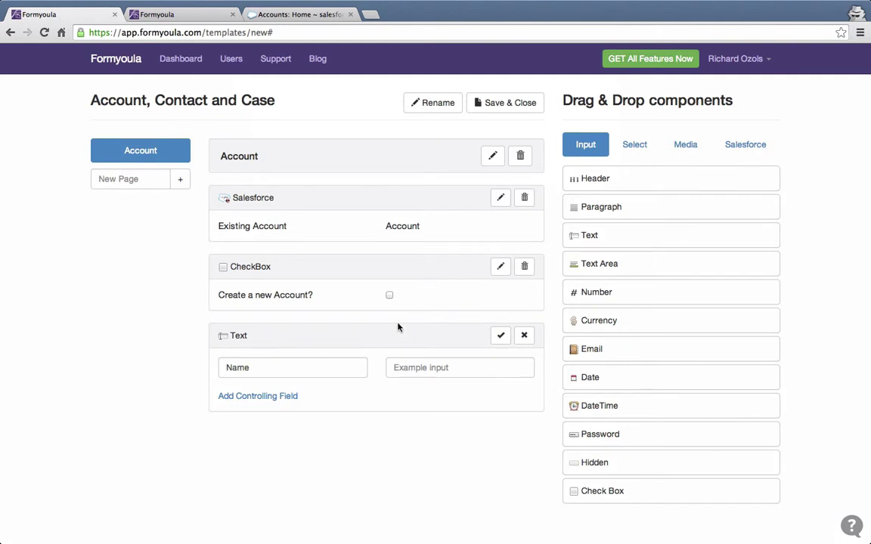
# Create the Contact page and add a 'First Name' text field to it.
pyautogui.click(121, 177)
pyautogui.write('Contact')
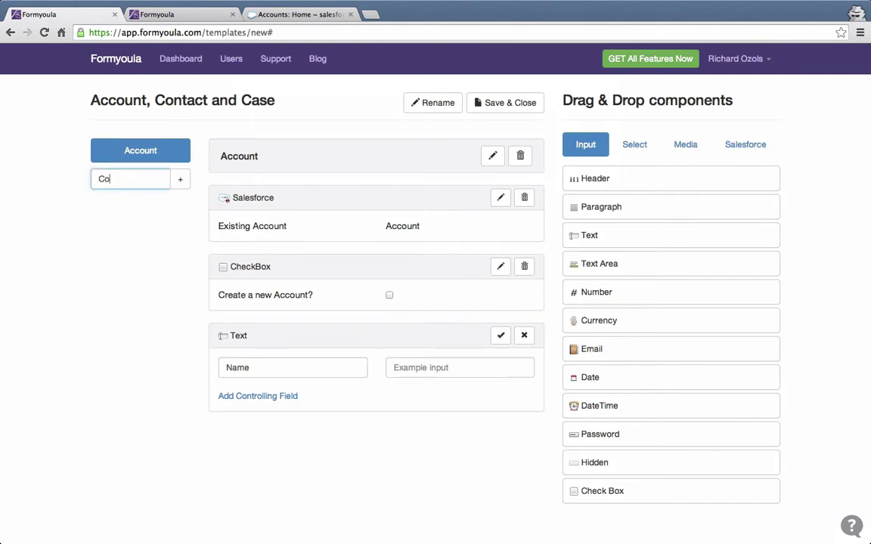
pyautogui.click(177, 182)
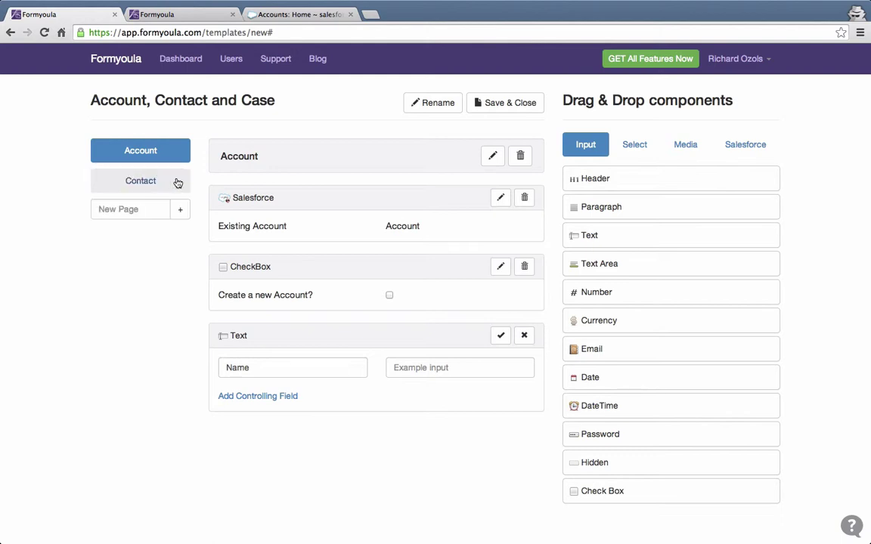
pyautogui.click(158, 183)
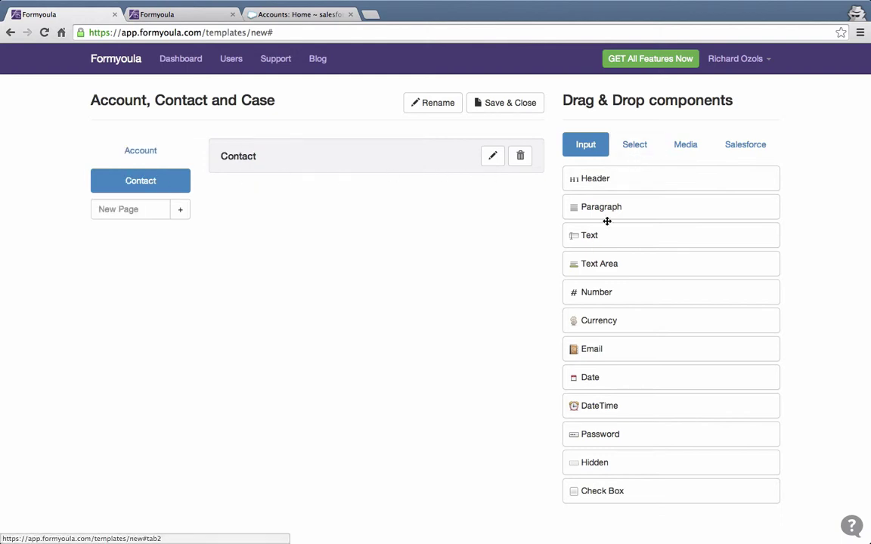
pyautogui.moveTo(597, 237)
pyautogui.mouseDown()
pyautogui.moveTo(383, 186)
pyautogui.moveTo(389, 191)
pyautogui.mouseUp()
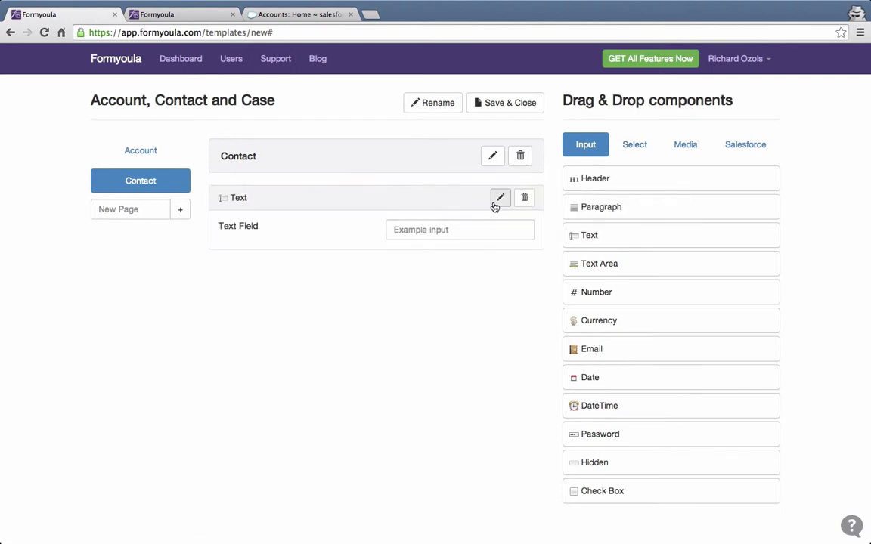
pyautogui.click(495, 200)
pyautogui.hotkey('ctrl', 'a')
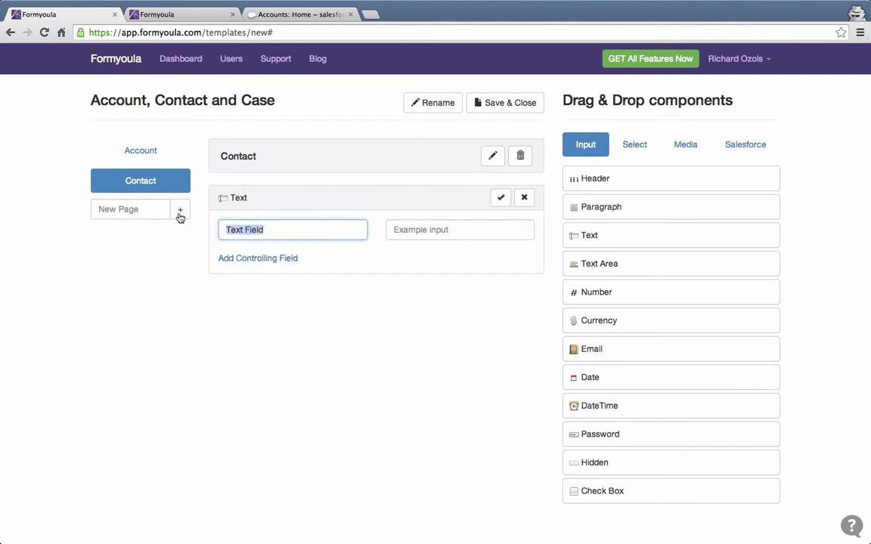
pyautogui.write('First Name')
pyautogui.click(499, 197)
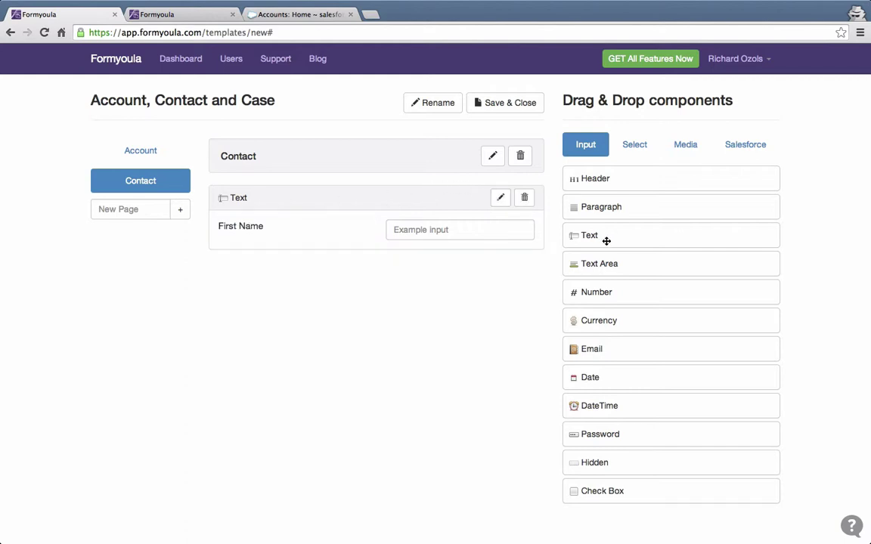
# Add a 'Last Name' text field and an 'Email' field below First Name.
pyautogui.moveTo(609, 238); pyautogui.dragTo(401, 257)
pyautogui.click(501, 275)
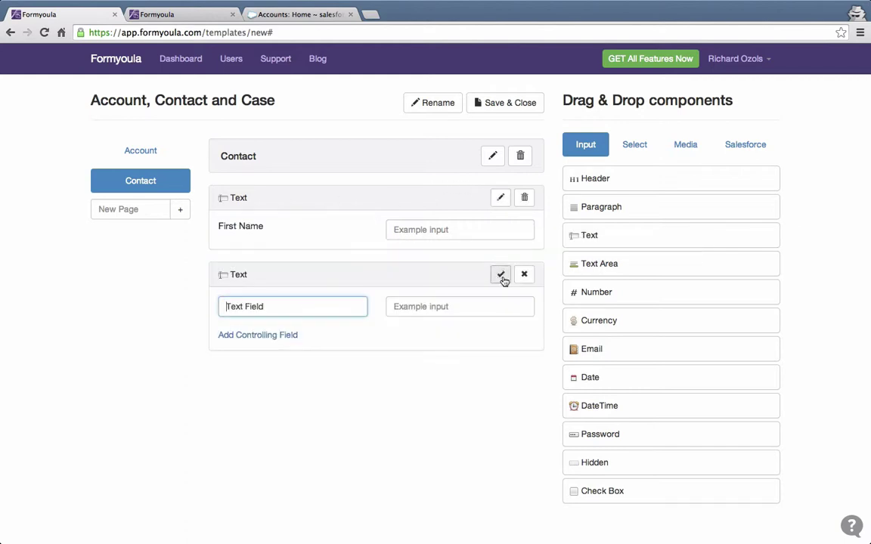
pyautogui.moveTo(280, 304); pyautogui.dragTo(197, 302)
pyautogui.write('Last Name')
pyautogui.click(501, 274)
pyautogui.moveTo(592, 352)
pyautogui.mouseDown()
pyautogui.moveTo(360, 307)
pyautogui.moveTo(363, 325)
pyautogui.mouseUp()
pyautogui.click(500, 352)
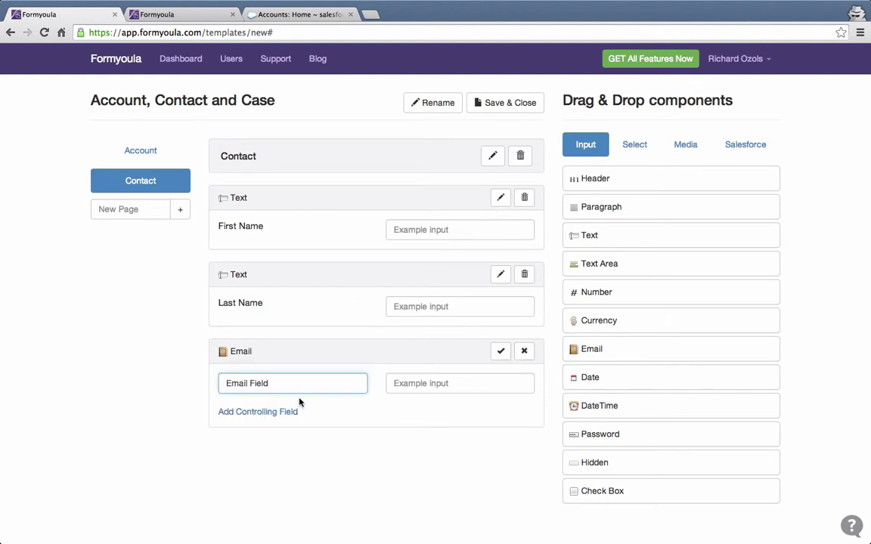
pyautogui.moveTo(283, 385); pyautogui.dragTo(180, 370)
pyautogui.write('Email')
pyautogui.click(500, 352)
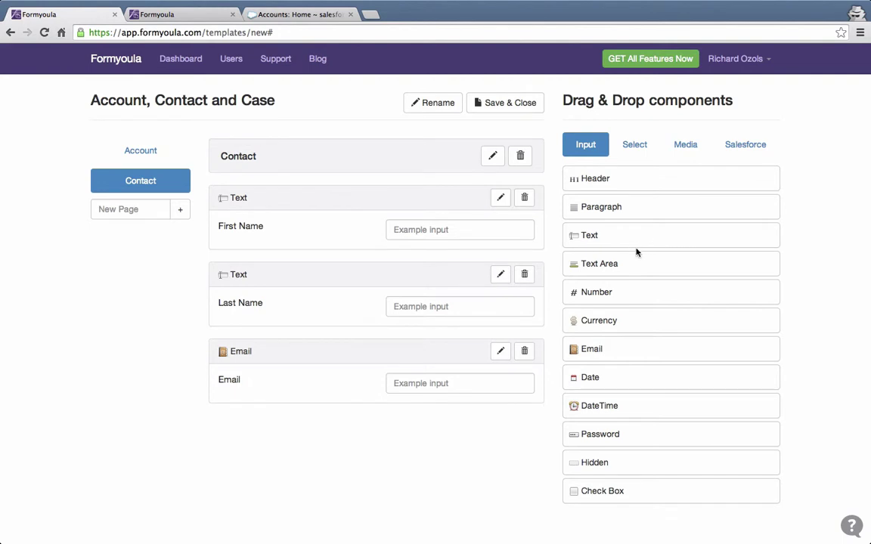
# Add a number field labelled 'Phone' above the Email field.
pyautogui.moveTo(583, 291)
pyautogui.mouseDown()
pyautogui.moveTo(484, 346)
pyautogui.moveTo(431, 327)
pyautogui.moveTo(435, 379)
pyautogui.moveTo(410, 350)
pyautogui.mouseUp()
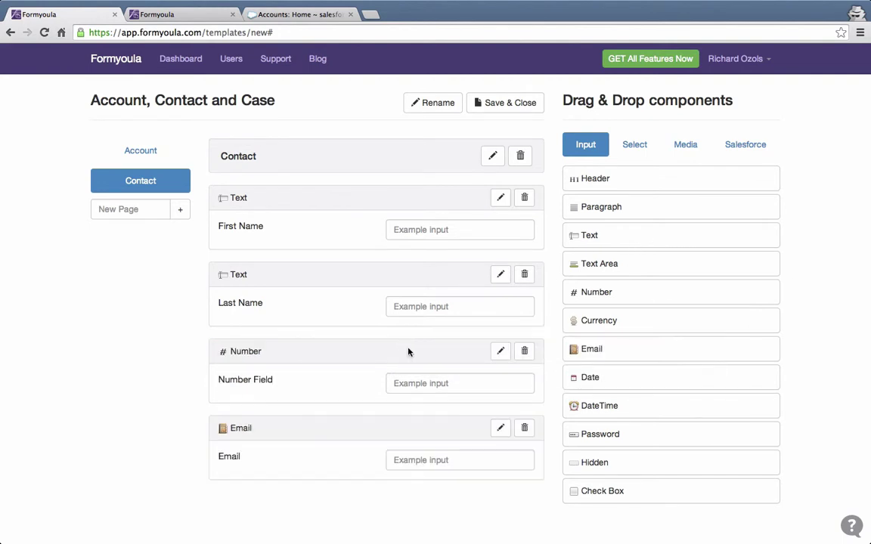
pyautogui.click(502, 353)
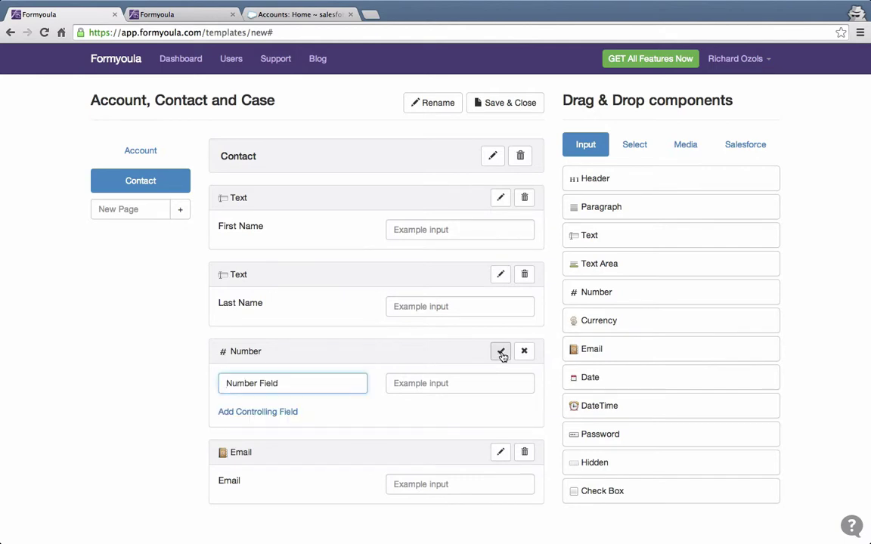
pyautogui.moveTo(307, 387); pyautogui.dragTo(194, 358)
pyautogui.write('P')
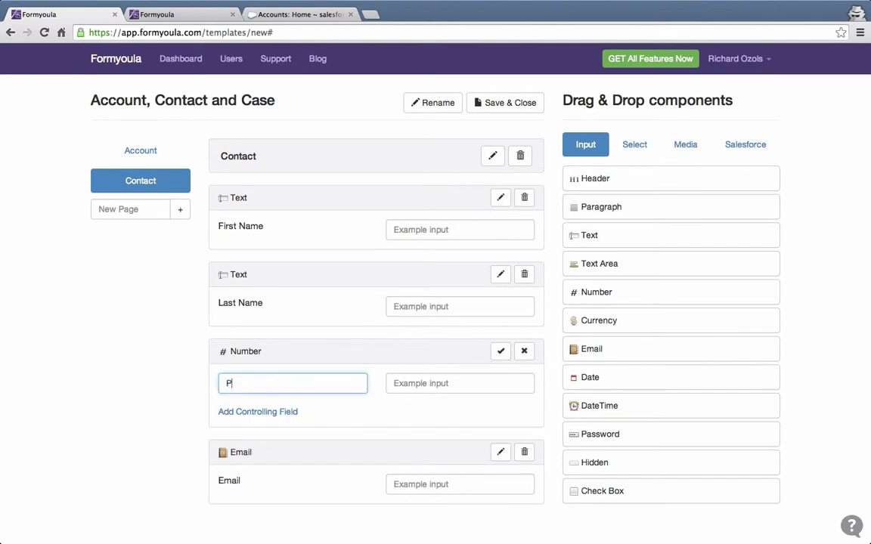
pyautogui.write('hone')
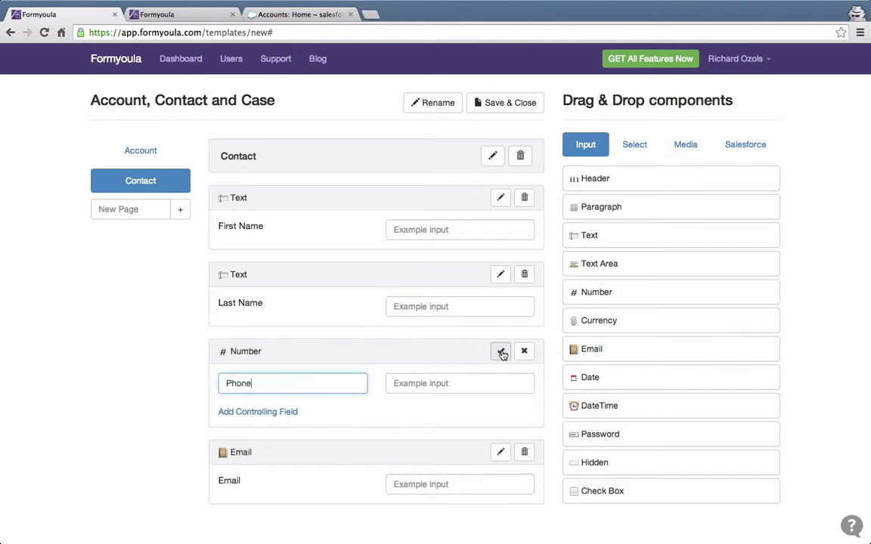
pyautogui.click(502, 353)
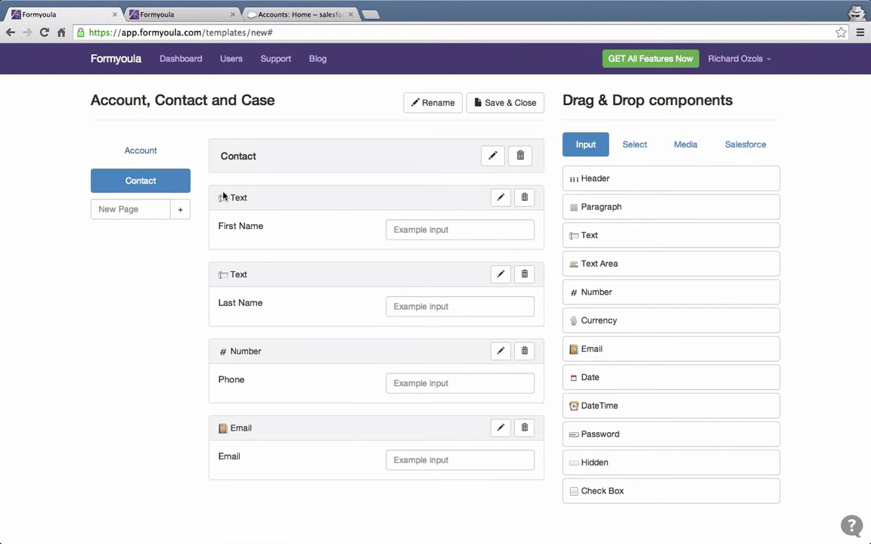
pyautogui.click(145, 208)
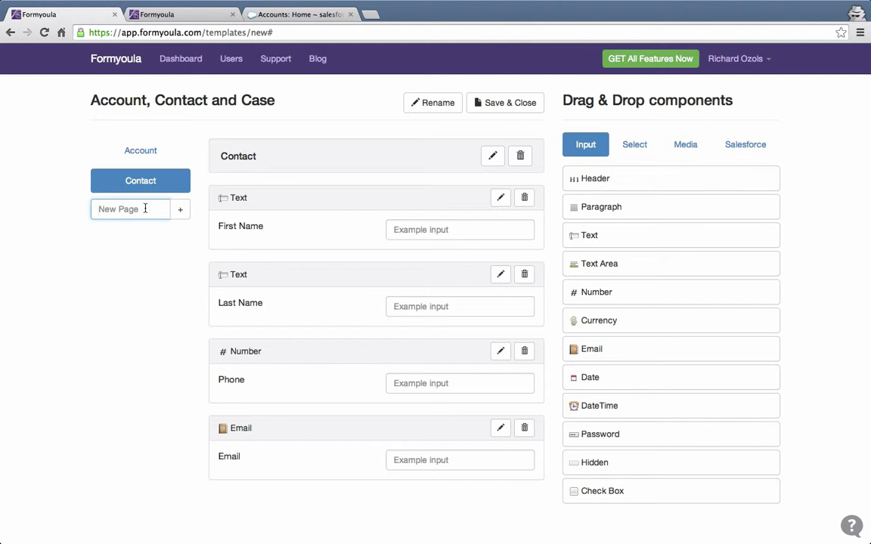
# Create a third page named 'Case' and switch to the empty page.
pyautogui.write('Case')
pyautogui.click(179, 213)
pyautogui.click(145, 210)
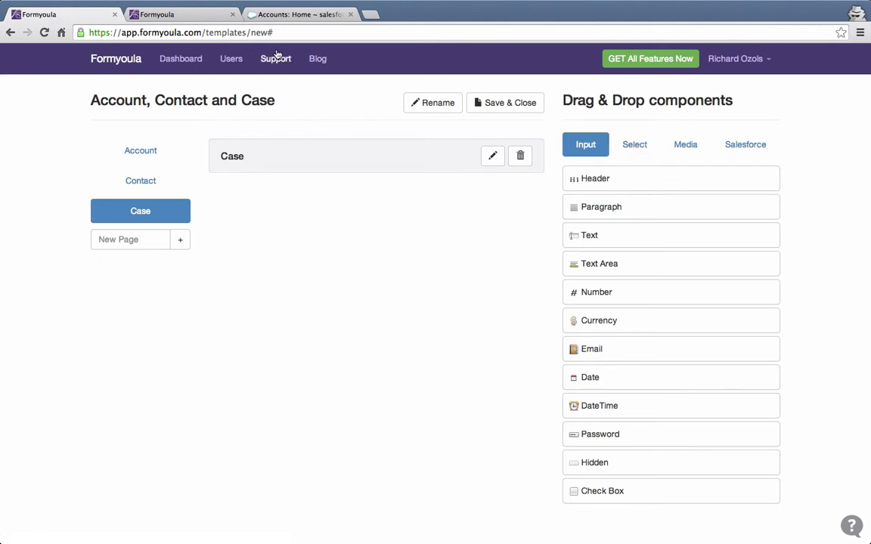
pyautogui.click(296, 17)
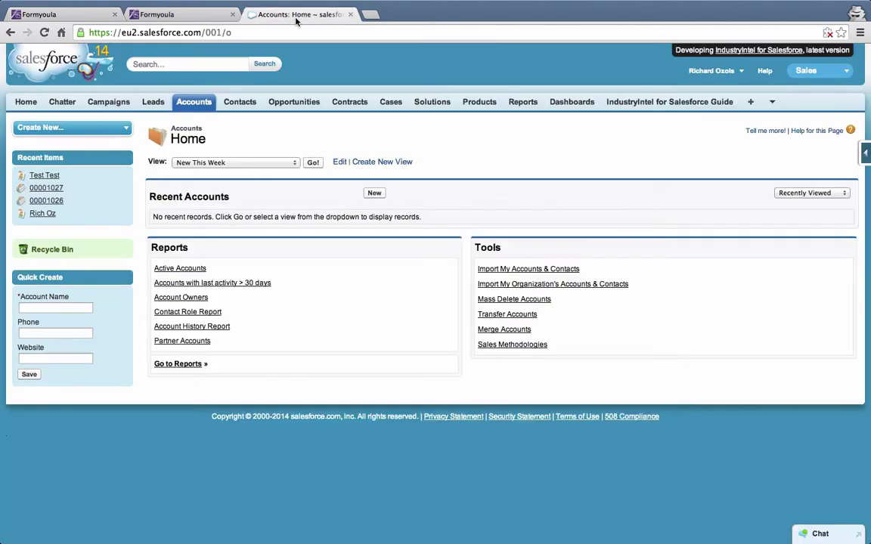
pyautogui.click(389, 103)
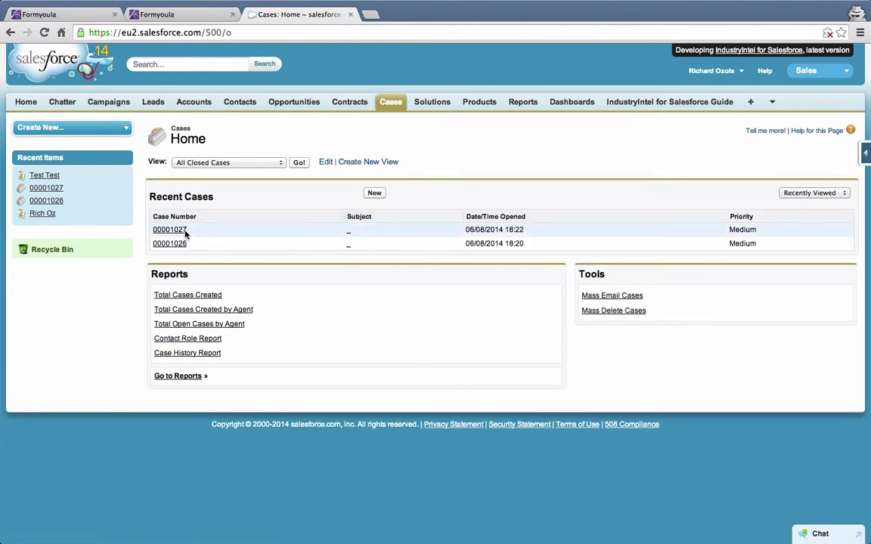
pyautogui.click(185, 232)
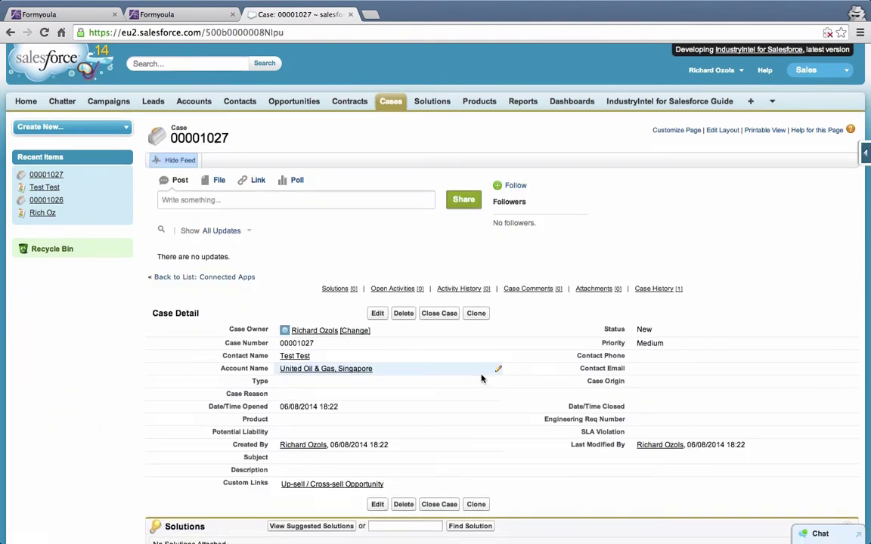
pyautogui.scroll(-2, 482, 378)
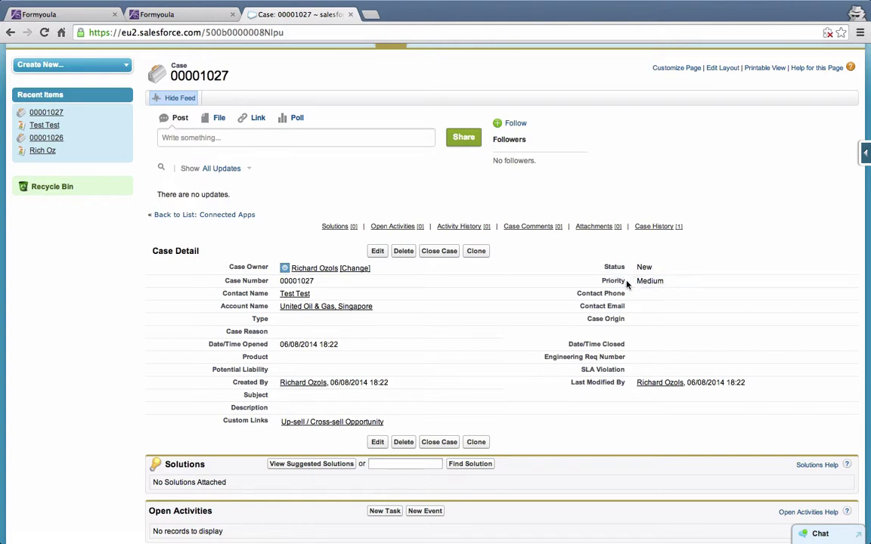
pyautogui.moveTo(606, 281); pyautogui.dragTo(625, 280)
pyautogui.click(68, 14)
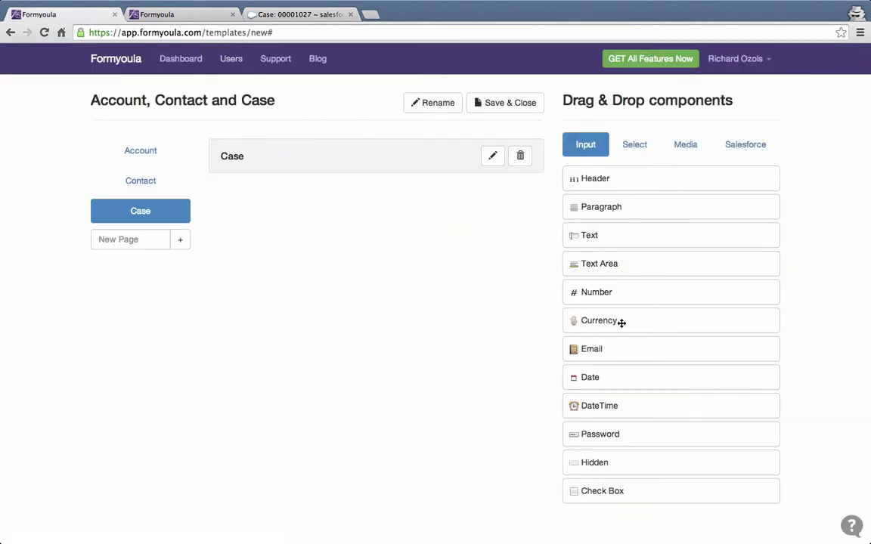
# Add a 'Priority' select list with the options High, Medium and Low.
pyautogui.click(639, 150)
pyautogui.moveTo(573, 174); pyautogui.dragTo(414, 194)
pyautogui.click(502, 198)
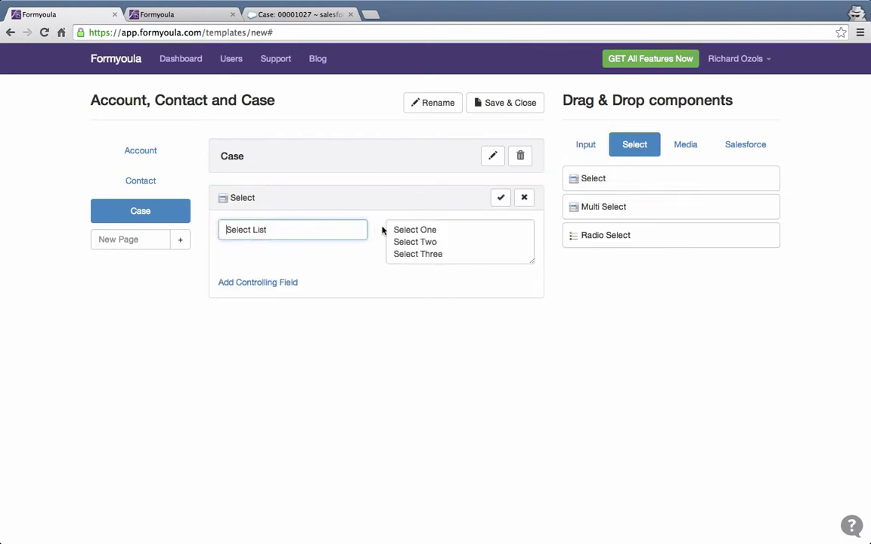
pyautogui.tripleClick(289, 229)
pyautogui.write('Priority')
pyautogui.moveTo(443, 254); pyautogui.dragTo(378, 205)
pyautogui.write('High')
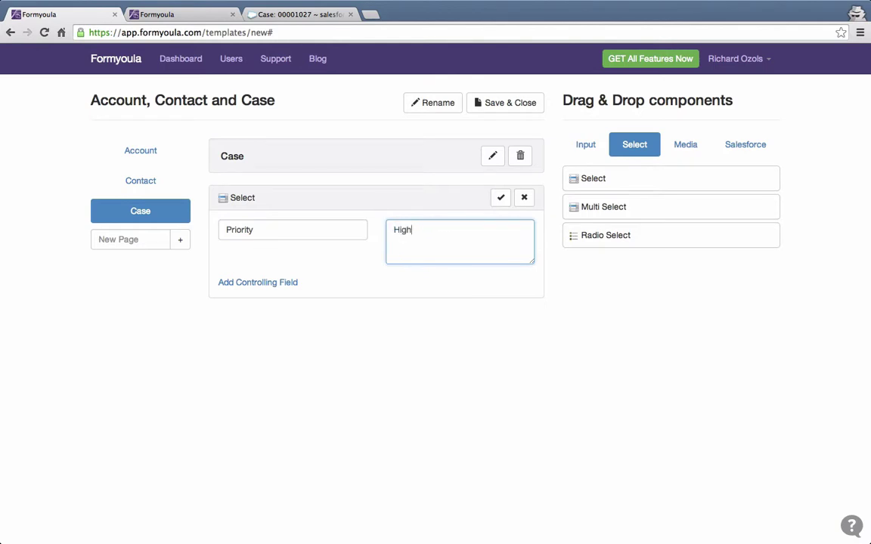
pyautogui.write('Med')
pyautogui.press('BackSpace')
pyautogui.press('BackSpace')
pyautogui.press('BackSpace')
pyautogui.write('Medium Low')
pyautogui.click(500, 198)
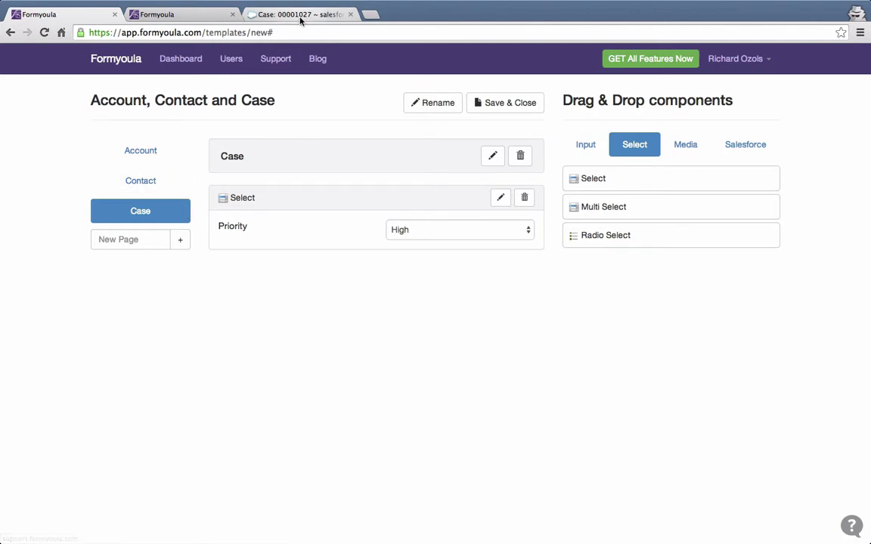
# Add a 'Subject' text field below Priority.
pyautogui.click(325, 14)
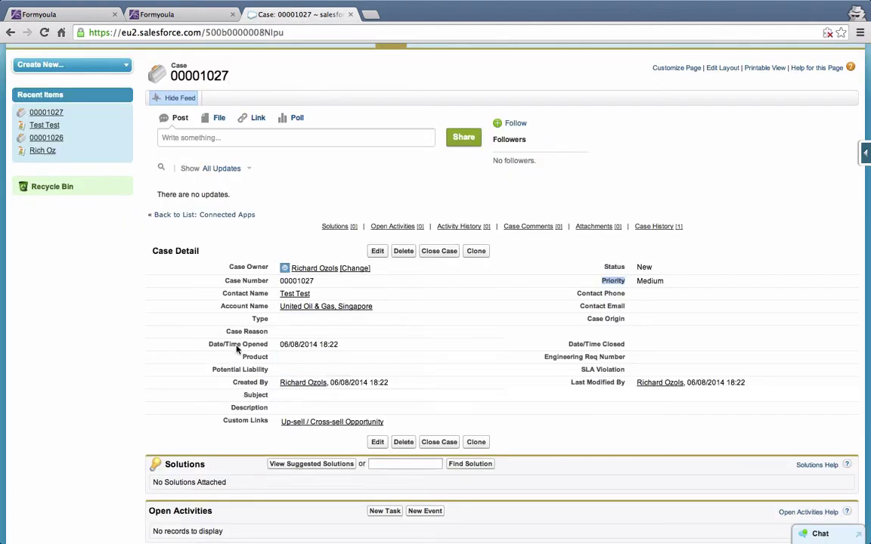
pyautogui.click(73, 14)
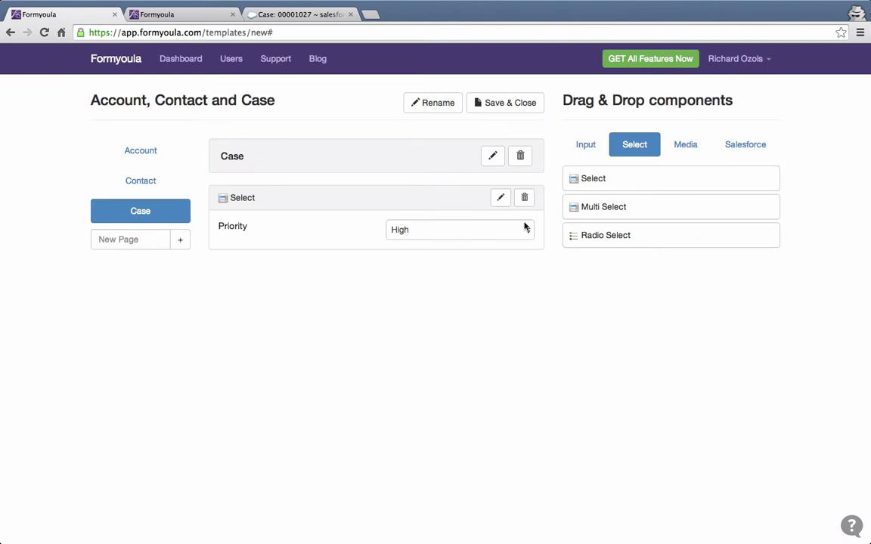
pyautogui.click(578, 143)
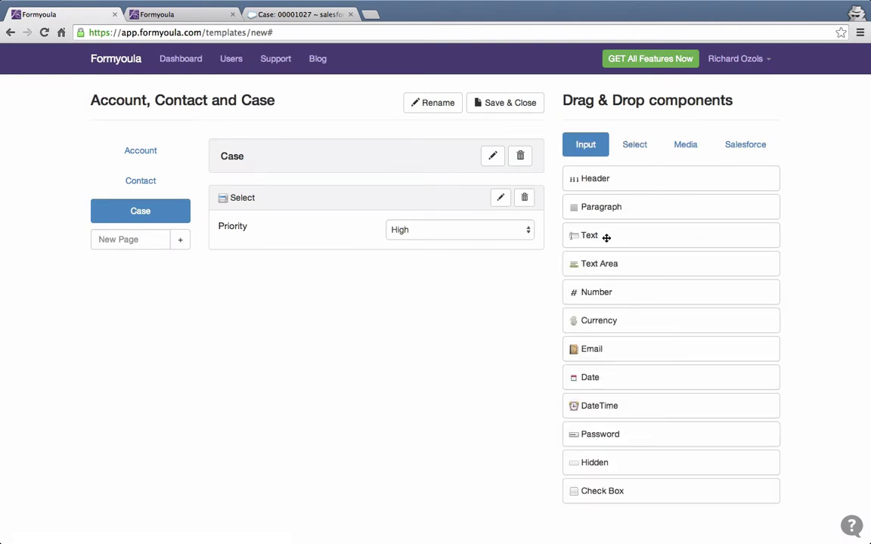
pyautogui.moveTo(608, 235); pyautogui.dragTo(318, 250)
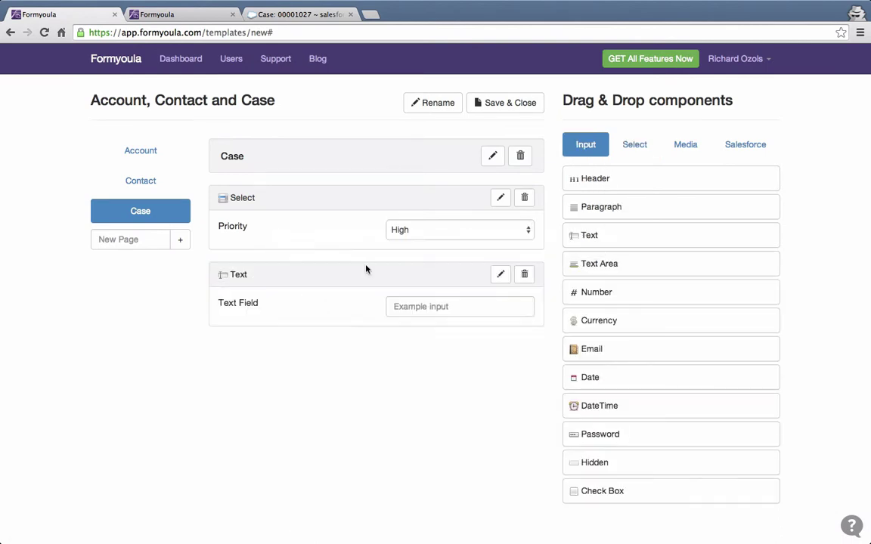
pyautogui.click(499, 274)
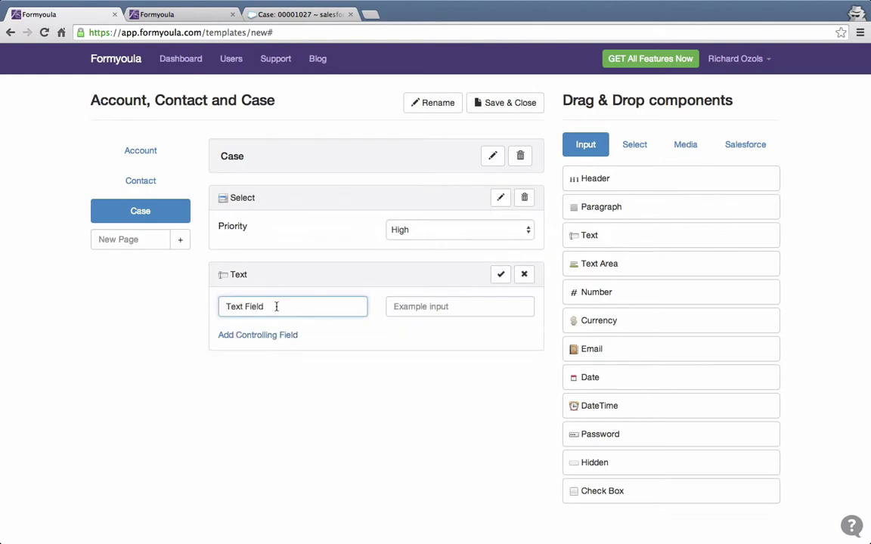
pyautogui.moveTo(276, 305); pyautogui.dragTo(195, 297)
pyautogui.write('Subject')
pyautogui.click(501, 274)
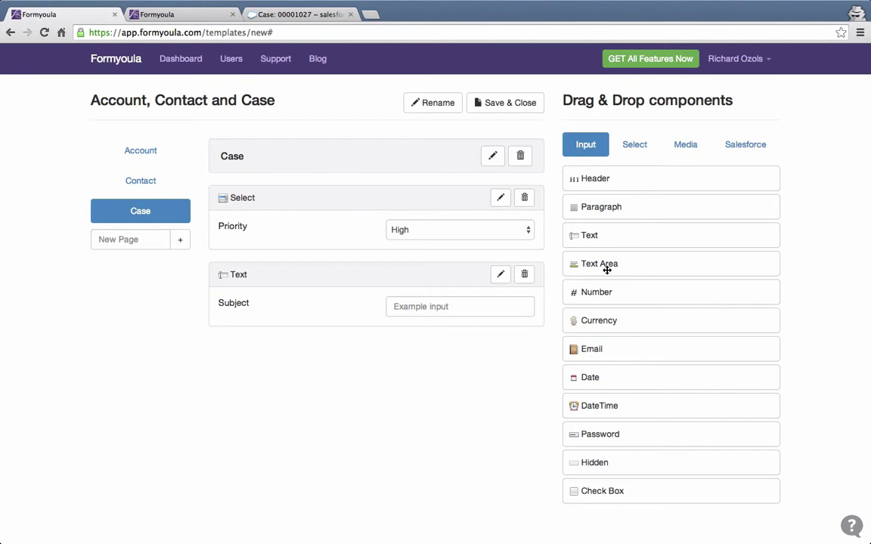
# Add a 'Description' text area with a height of 5 rows below Subject.
pyautogui.moveTo(606, 269)
pyautogui.mouseDown()
pyautogui.moveTo(435, 345)
pyautogui.moveTo(463, 346)
pyautogui.mouseUp()
pyautogui.click(500, 351)
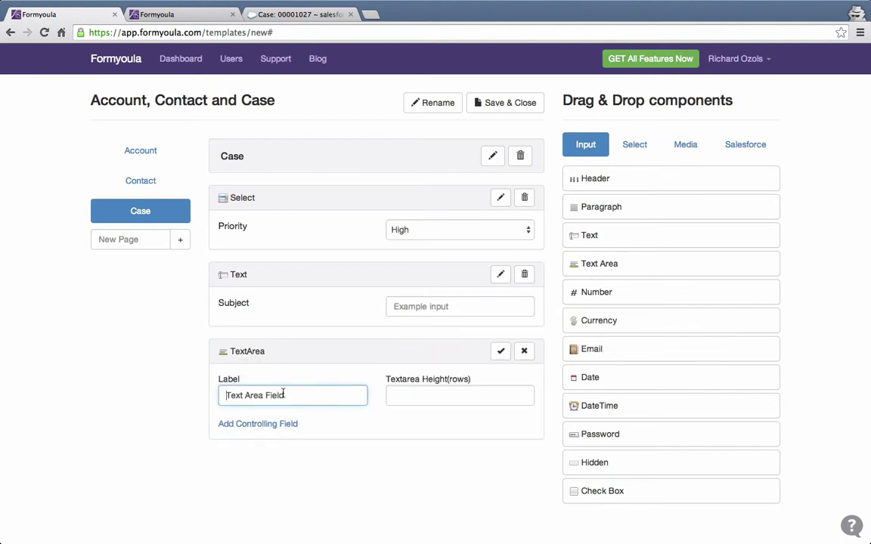
pyautogui.moveTo(287, 394); pyautogui.dragTo(192, 386)
pyautogui.write('Description')
pyautogui.click(427, 397)
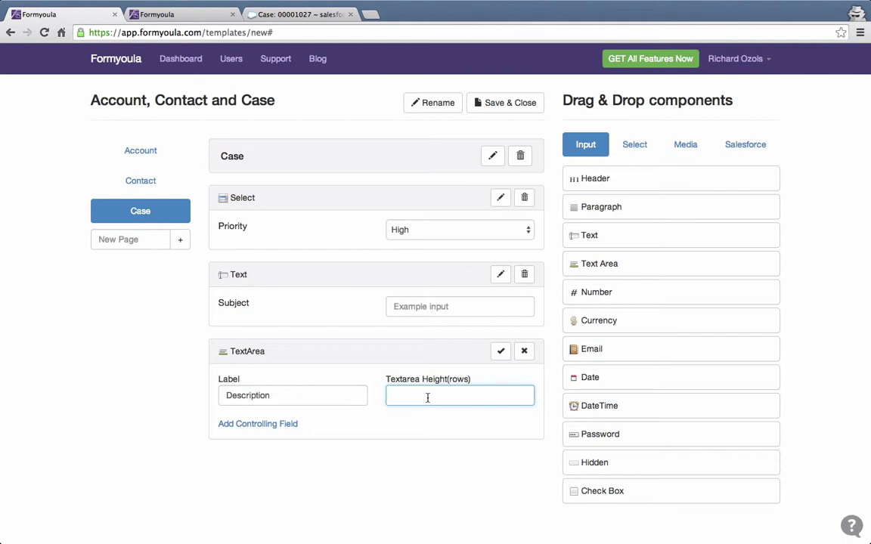
pyautogui.write('5')
pyautogui.click(501, 351)
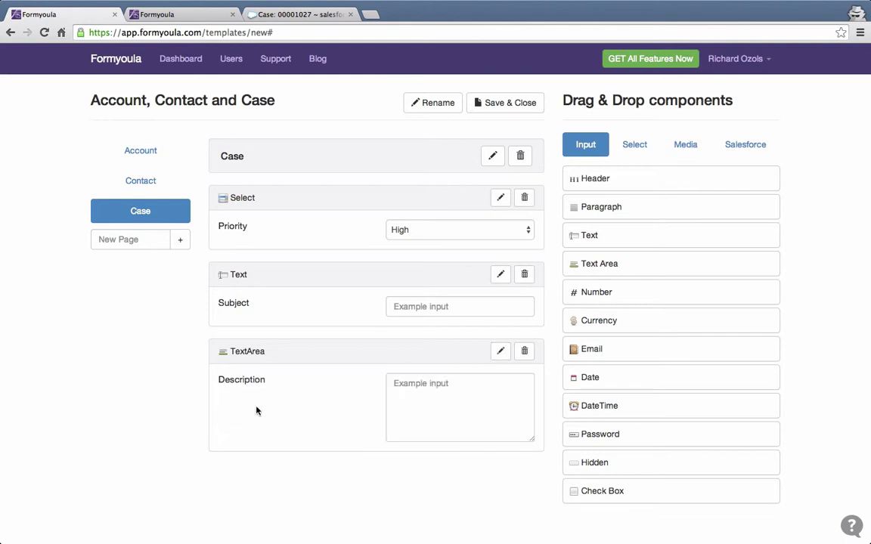
# Review the Account, Contact and Case pages, then save and close the form.
pyautogui.click(142, 150)
pyautogui.click(143, 182)
pyautogui.click(141, 212)
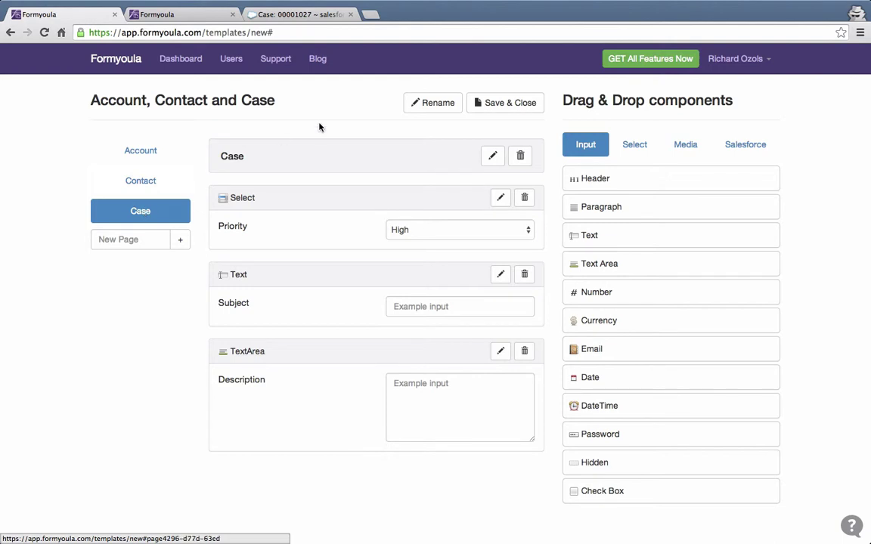
pyautogui.click(498, 106)
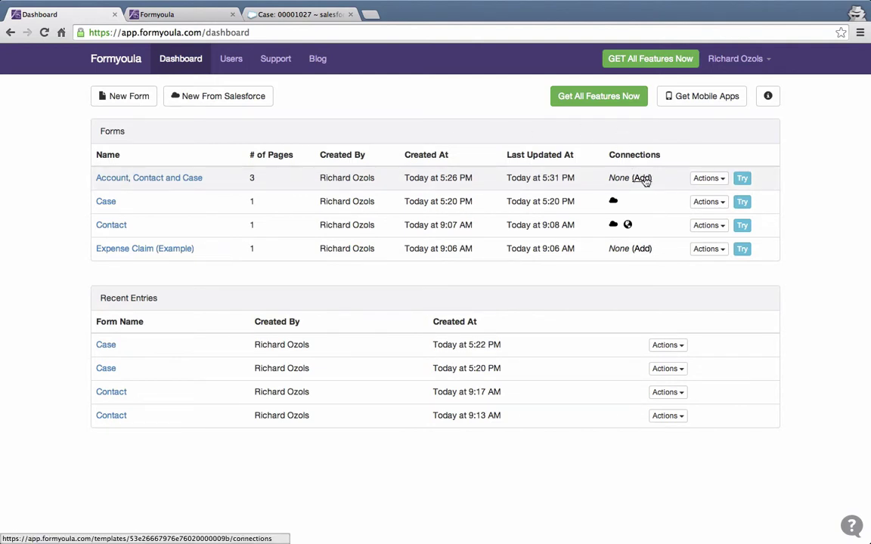
# Create a new connection for the form with Salesforce as the connection type.
pyautogui.click(642, 178)
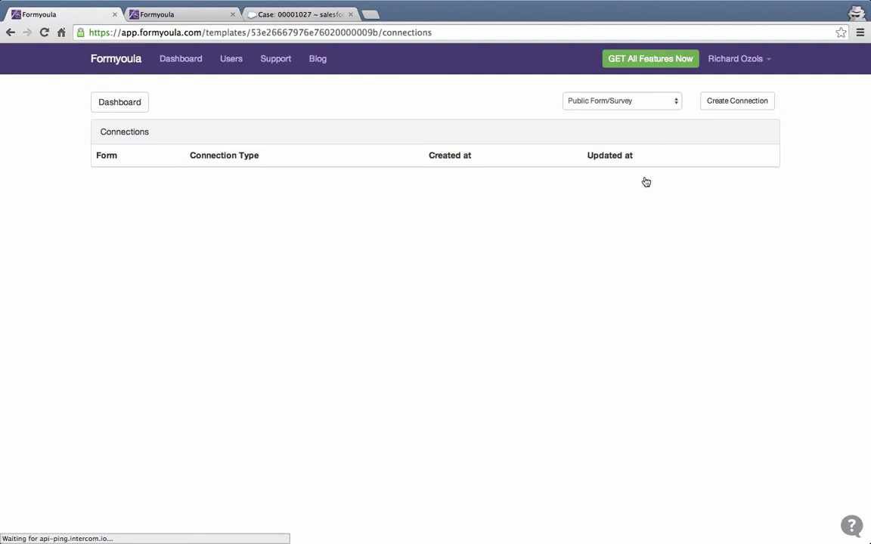
pyautogui.click(653, 101)
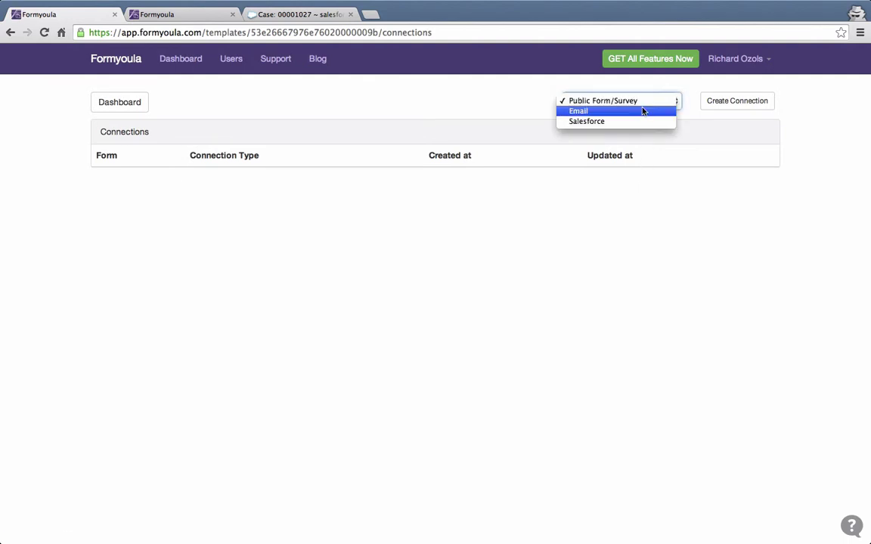
pyautogui.click(635, 122)
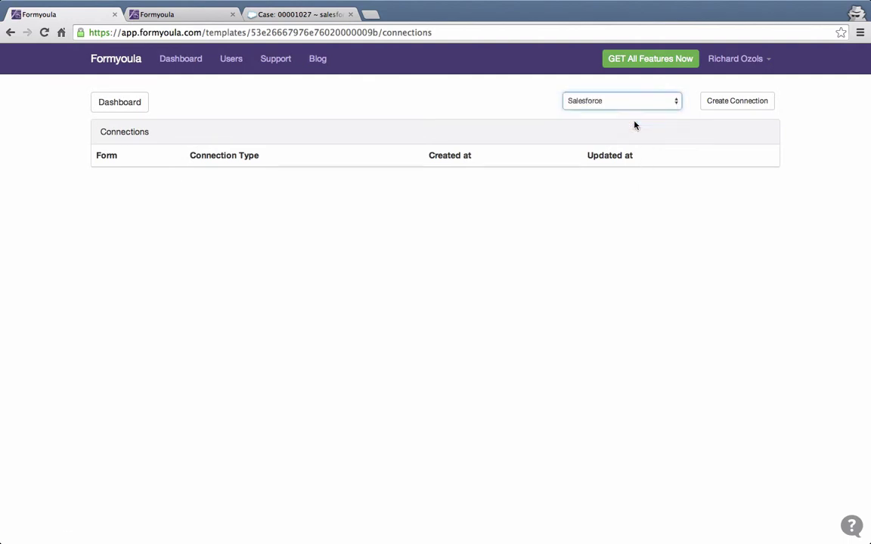
pyautogui.click(716, 104)
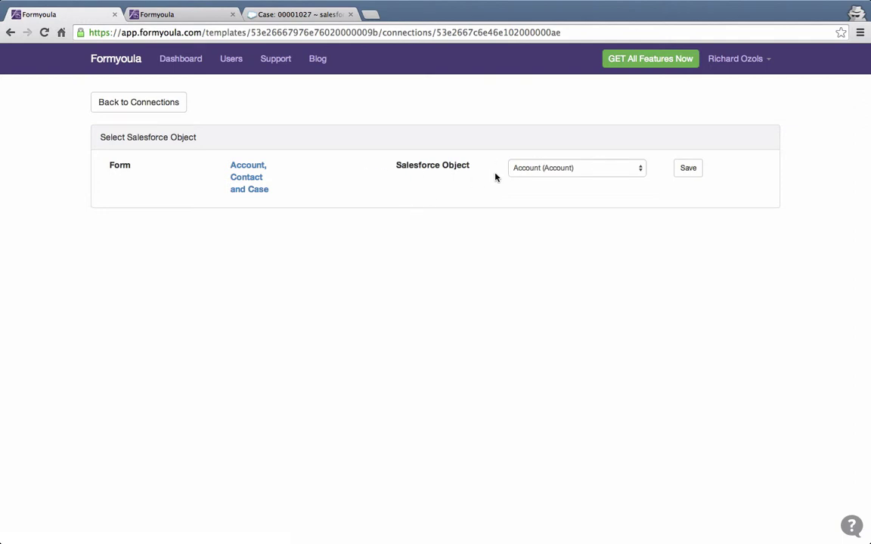
# Save Account as the Salesforce object with insert sequence 1, skipping creation if the account exists.
pyautogui.click(682, 168)
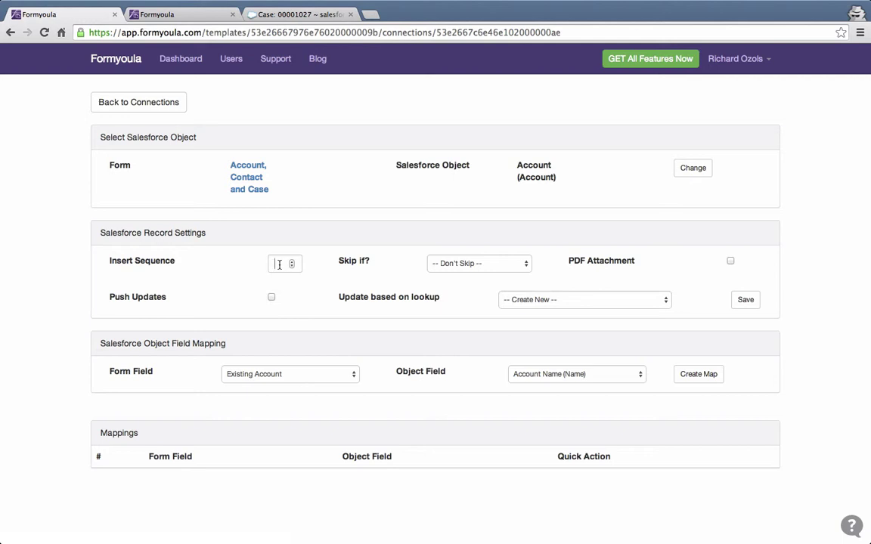
pyautogui.click(279, 265)
pyautogui.click(325, 220)
pyautogui.click(470, 265)
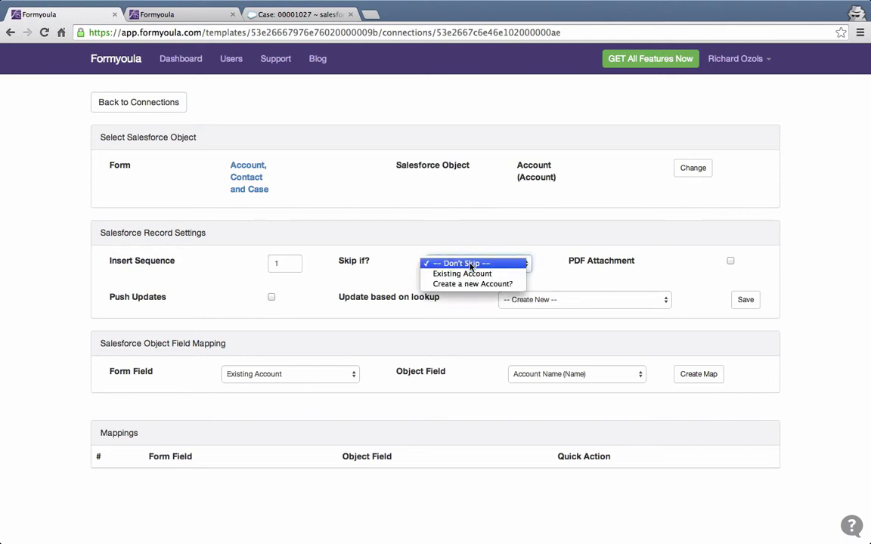
pyautogui.click(470, 277)
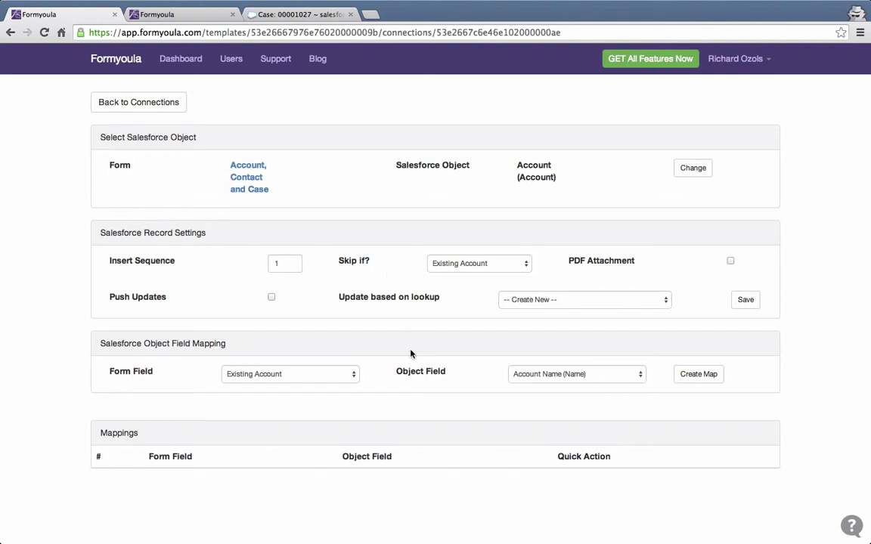
# Map the Name form field to Account Name and return to the connections list.
pyautogui.click(311, 380)
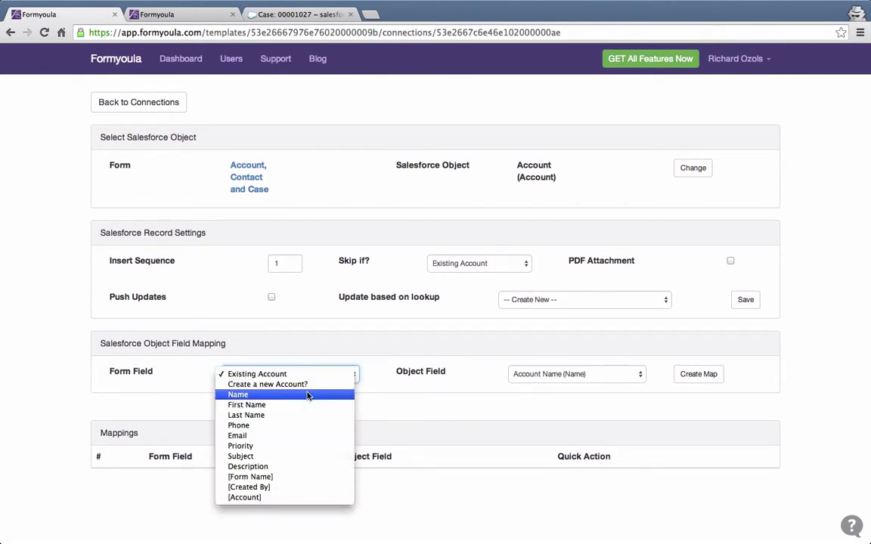
pyautogui.click(307, 395)
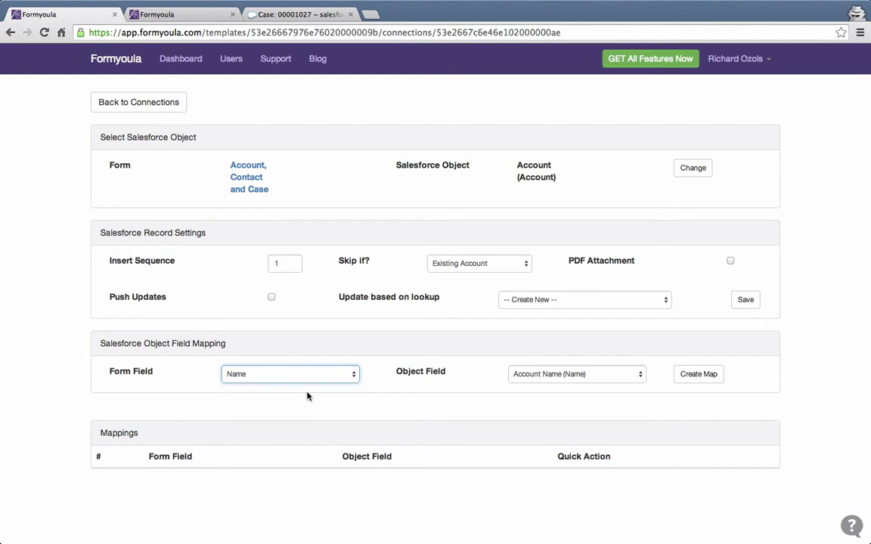
pyautogui.click(593, 384)
pyautogui.click(603, 321)
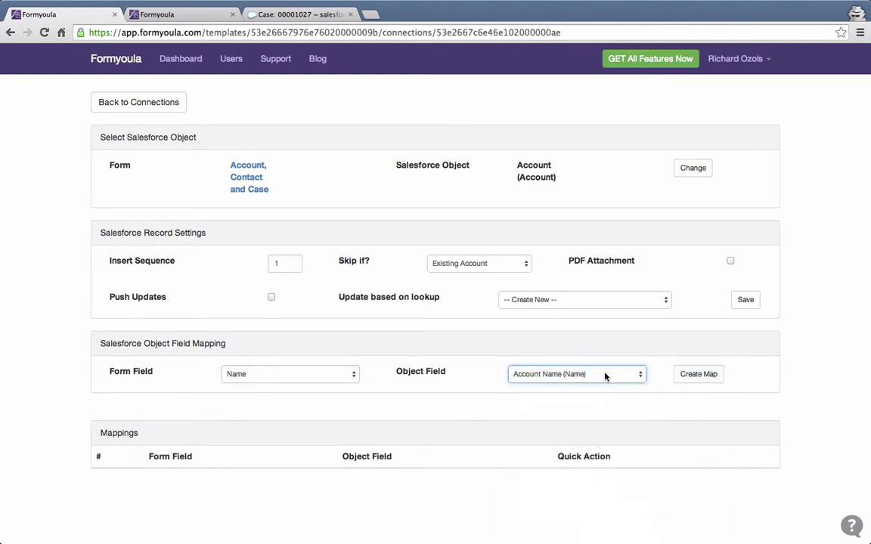
pyautogui.click(694, 376)
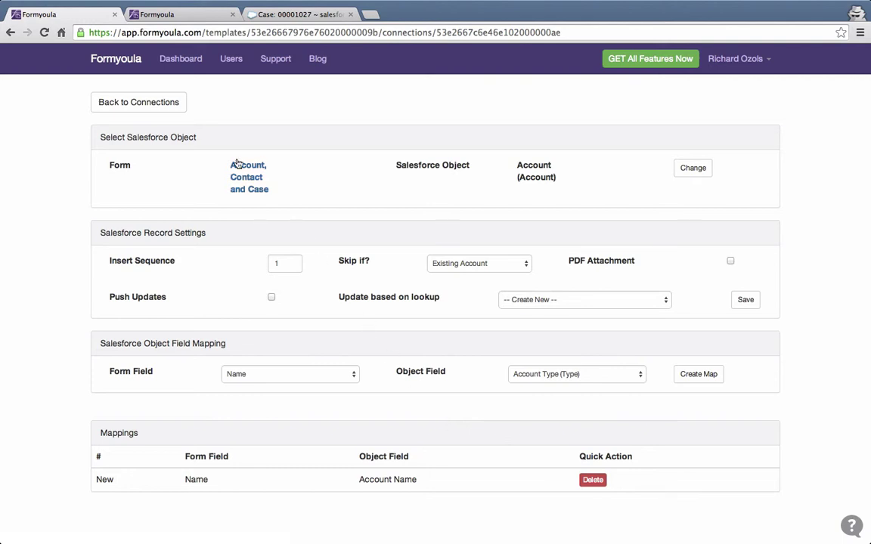
pyautogui.click(161, 106)
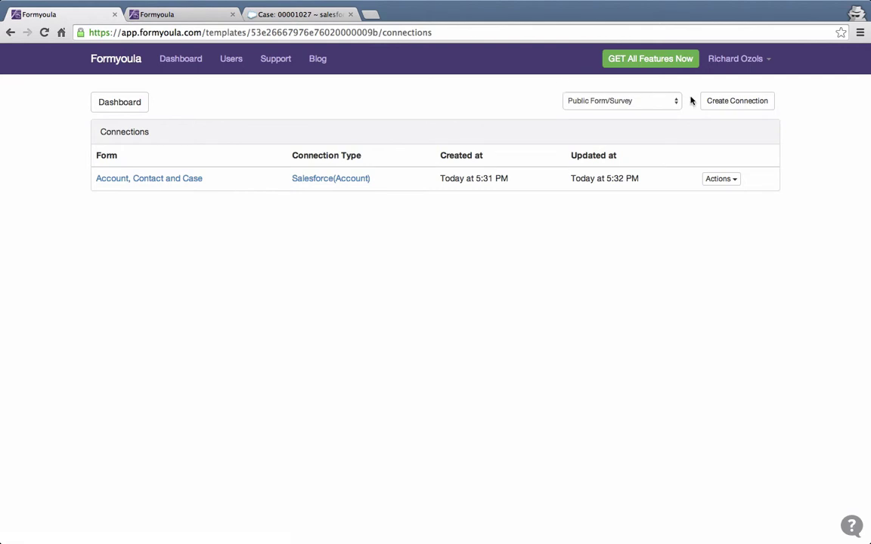
# Create another Salesforce connection for the form.
pyautogui.click(668, 100)
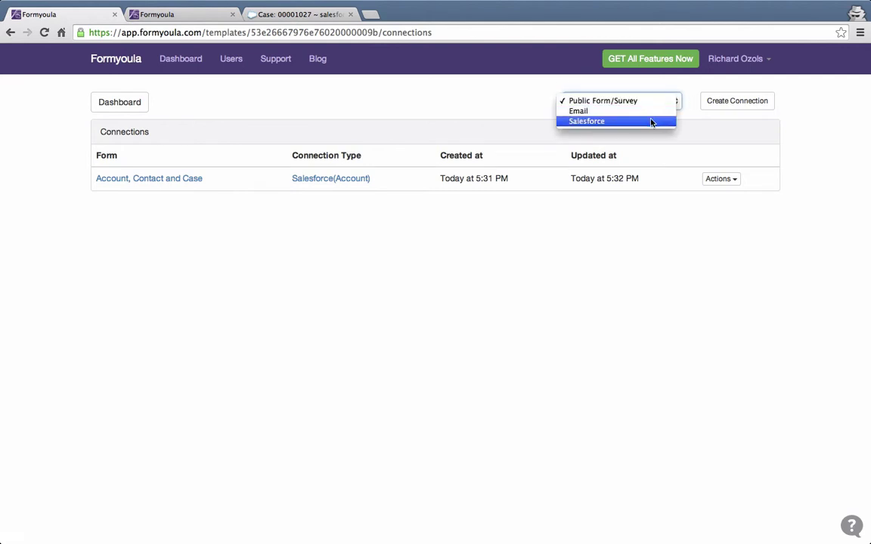
pyautogui.click(651, 122)
pyautogui.click(734, 103)
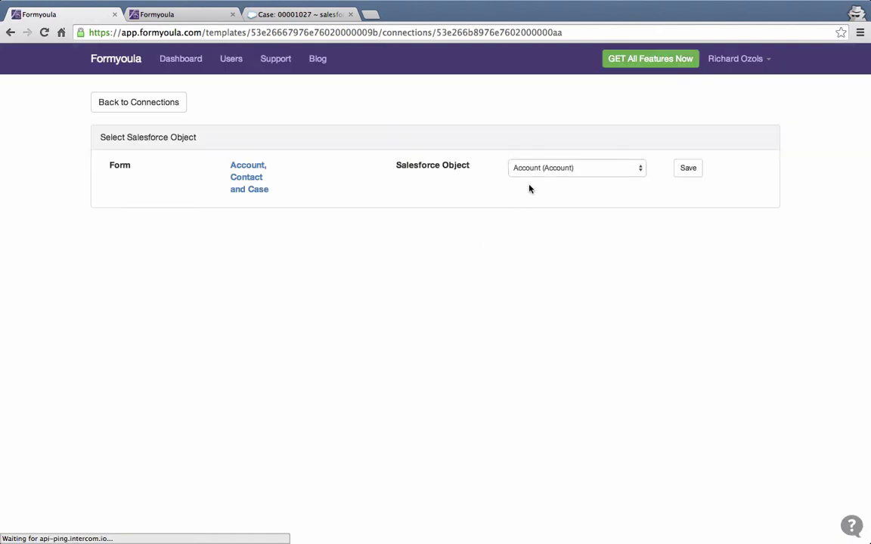
# Save Contact as this connection's Salesforce object and set its insert sequence to 2.
pyautogui.click(554, 171)
pyautogui.press('Down')
pyautogui.press('Down')
pyautogui.press('Down')
pyautogui.press('Down')
pyautogui.press('Down')
pyautogui.press('Down')
pyautogui.press('Down')
pyautogui.press('Down')
pyautogui.press('Down')
pyautogui.press('Down')
pyautogui.press('Down')
pyautogui.press('Down')
pyautogui.press('Down')
pyautogui.press('Down')
pyautogui.press('Down')
pyautogui.press('Down')
pyautogui.press('Down')
pyautogui.press('Down')
pyautogui.press('Down')
pyautogui.press('Down')
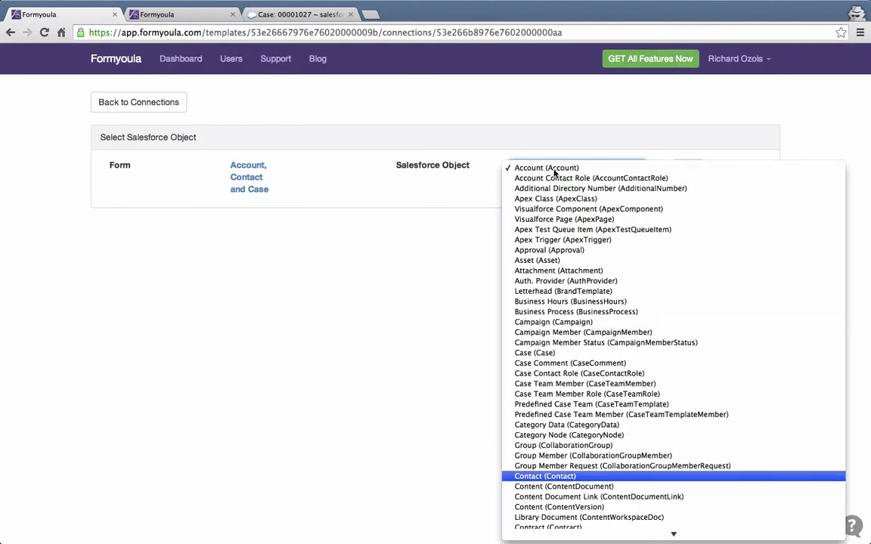
pyautogui.click(544, 476)
pyautogui.click(690, 170)
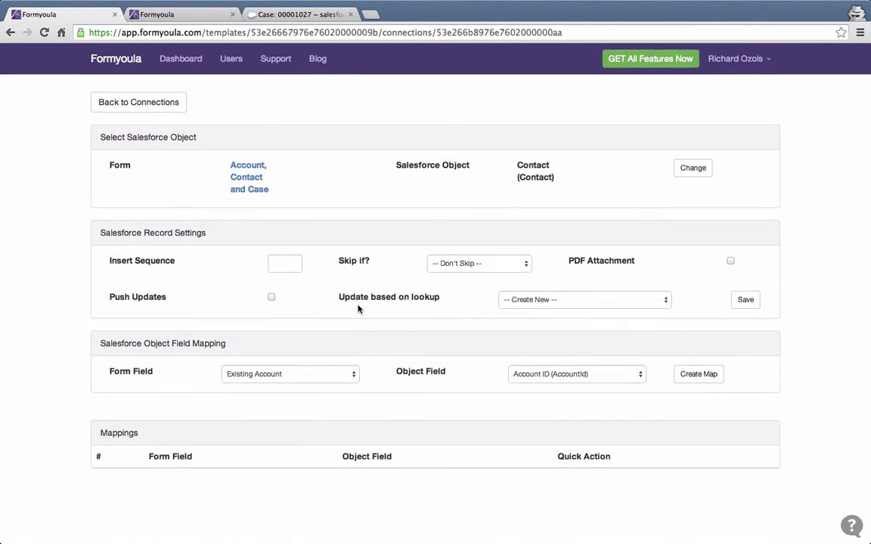
pyautogui.click(280, 262)
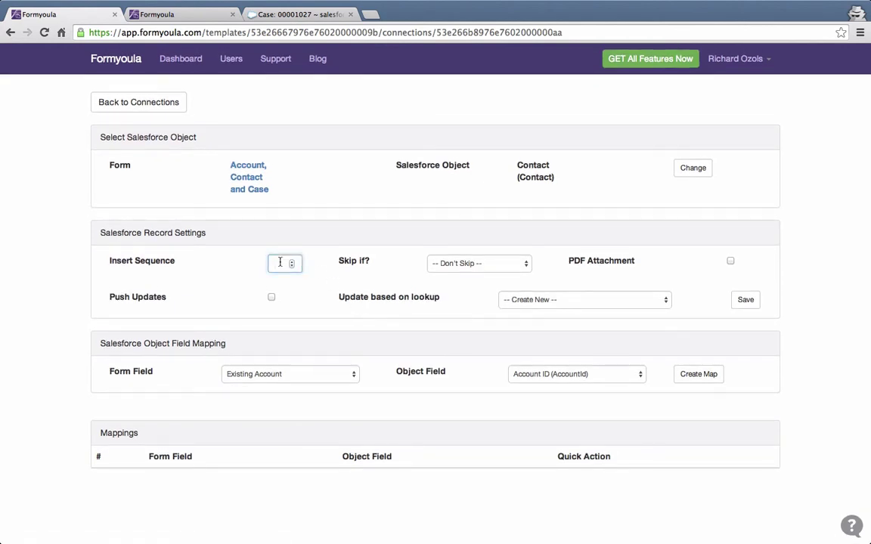
pyautogui.click(322, 220)
# Map the First Name and Last Name form fields to the Contact's FirstName and LastName.
pyautogui.click(328, 375)
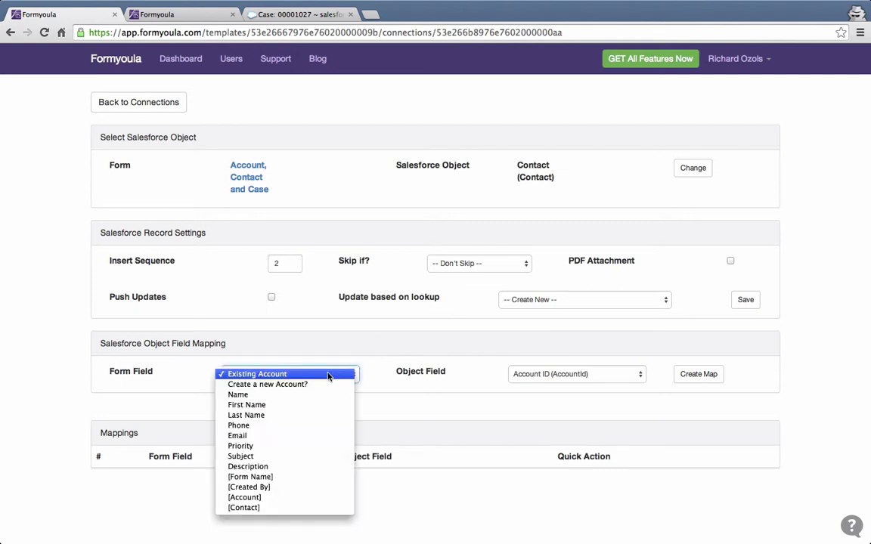
pyautogui.click(305, 405)
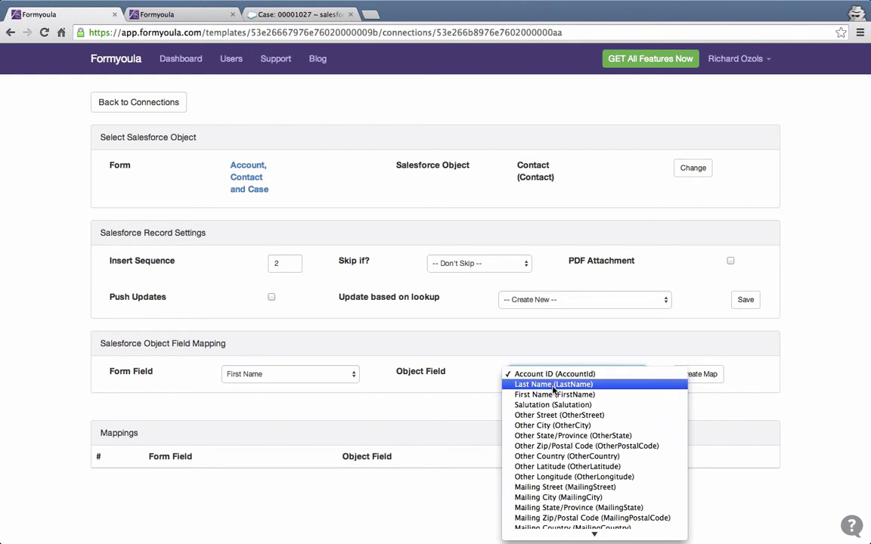
pyautogui.click(554, 384)
pyautogui.click(628, 378)
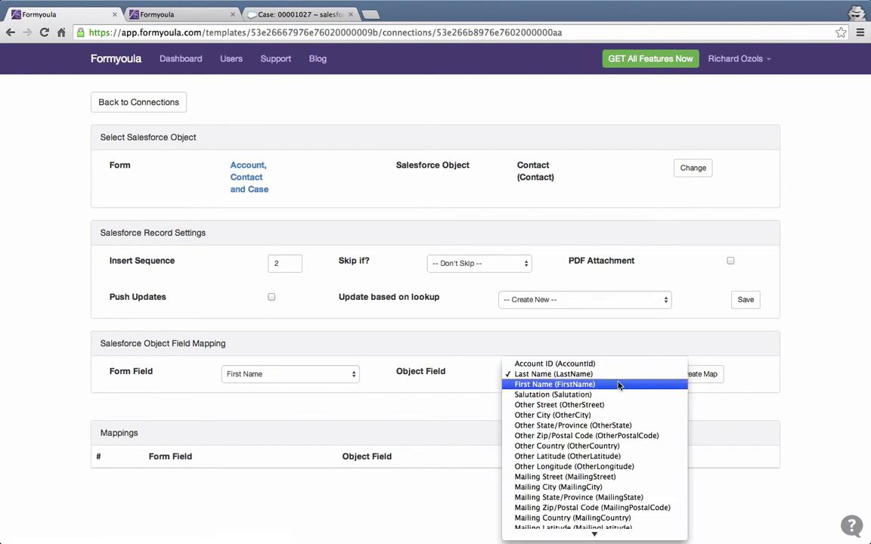
pyautogui.click(626, 384)
pyautogui.click(698, 374)
pyautogui.click(336, 374)
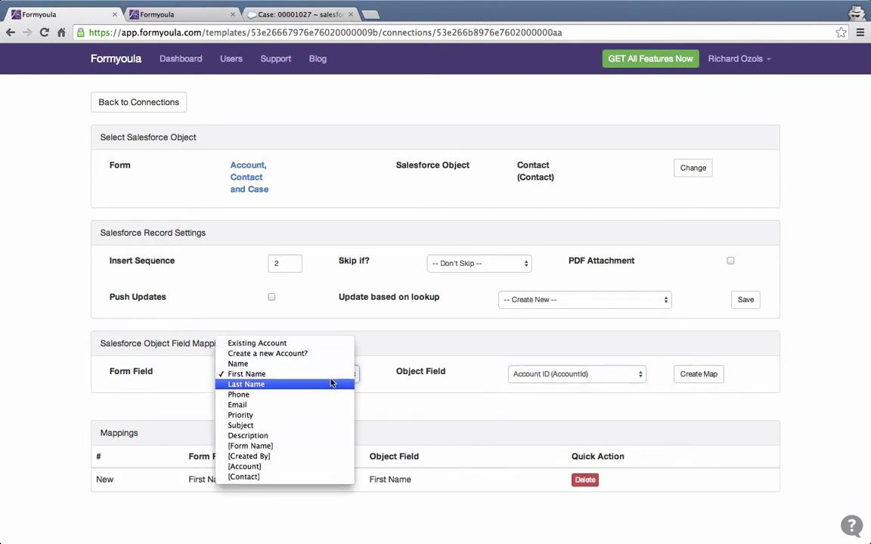
pyautogui.click(330, 383)
pyautogui.click(597, 375)
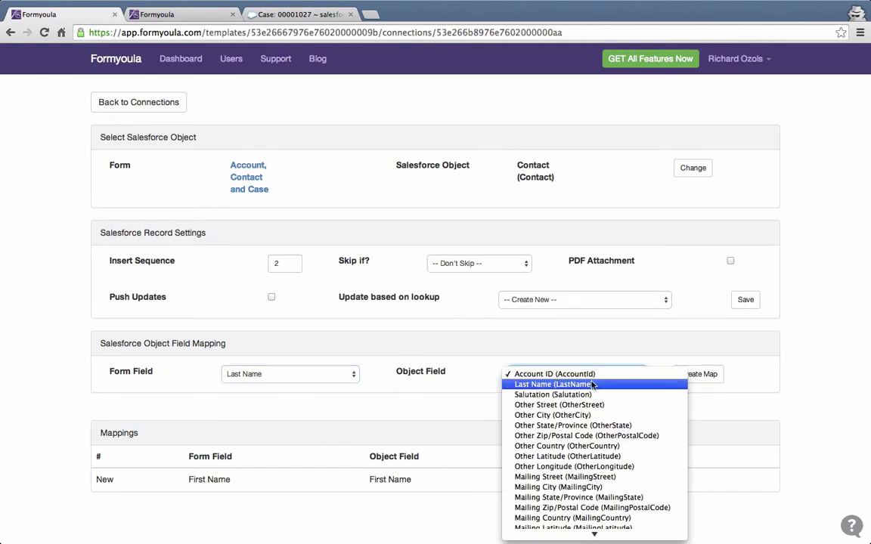
pyautogui.click(559, 384)
pyautogui.click(696, 373)
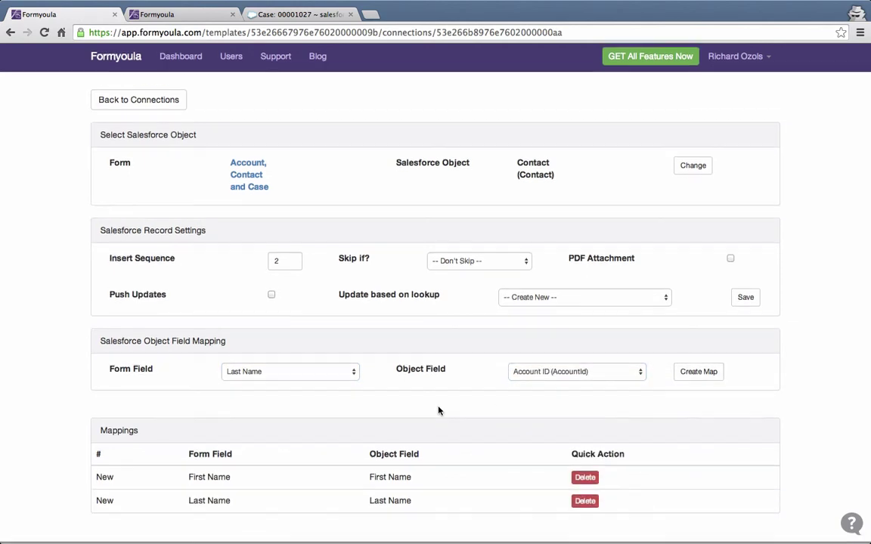
# Map both the [Account] and Existing Account form fields to the Contact's Account ID.
pyautogui.click(350, 374)
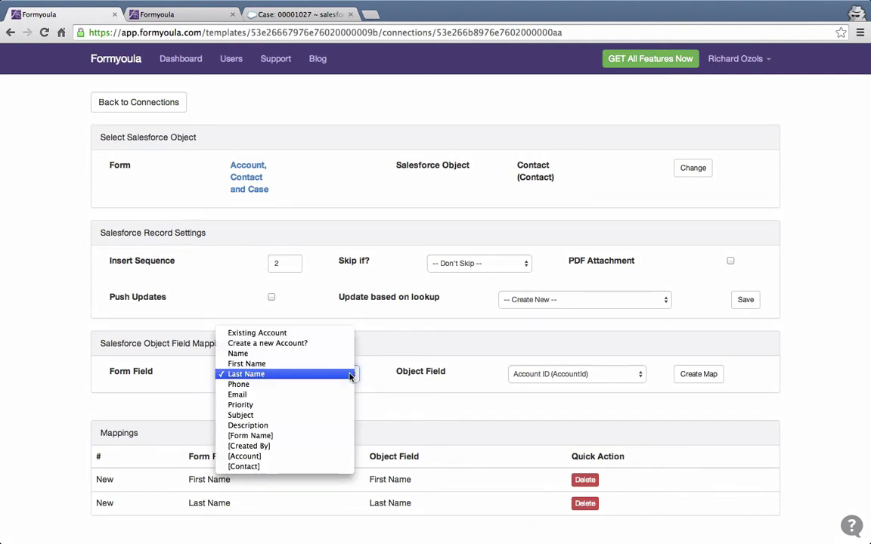
pyautogui.click(299, 457)
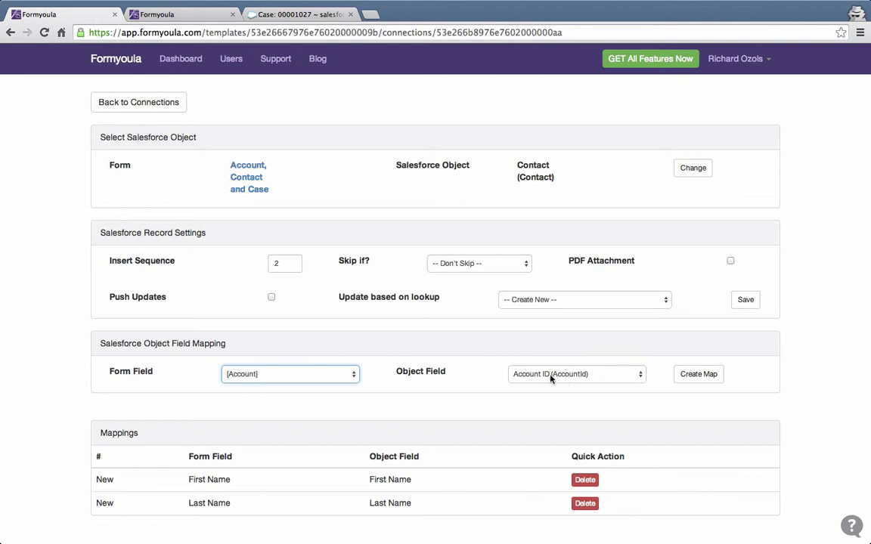
pyautogui.click(686, 377)
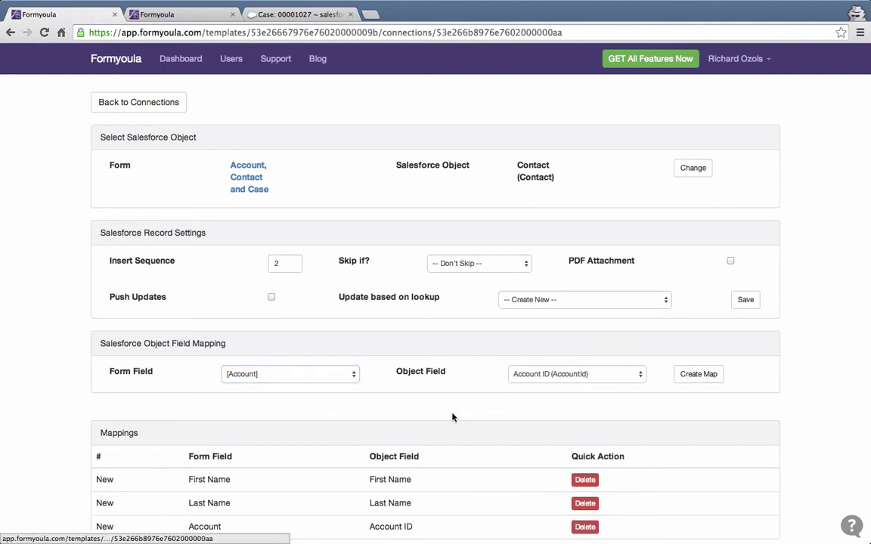
pyautogui.scroll(-2, 426, 423)
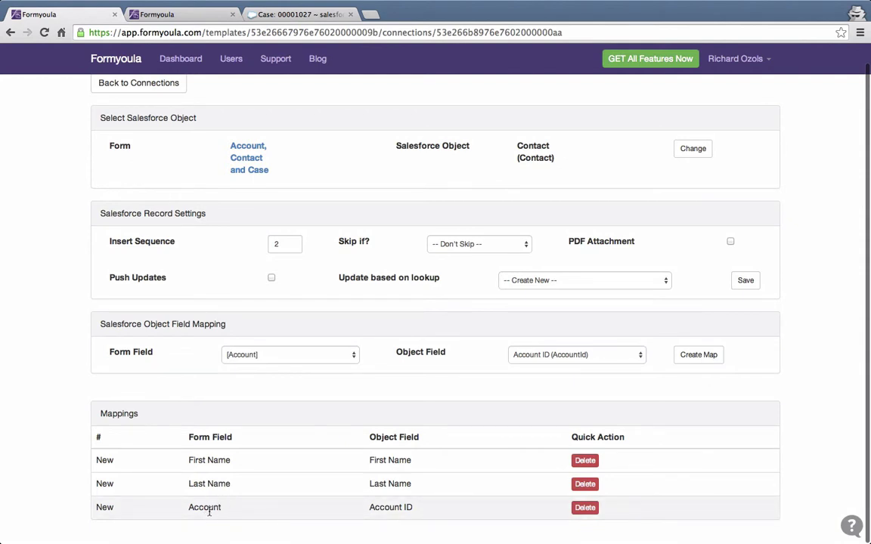
pyautogui.click(284, 355)
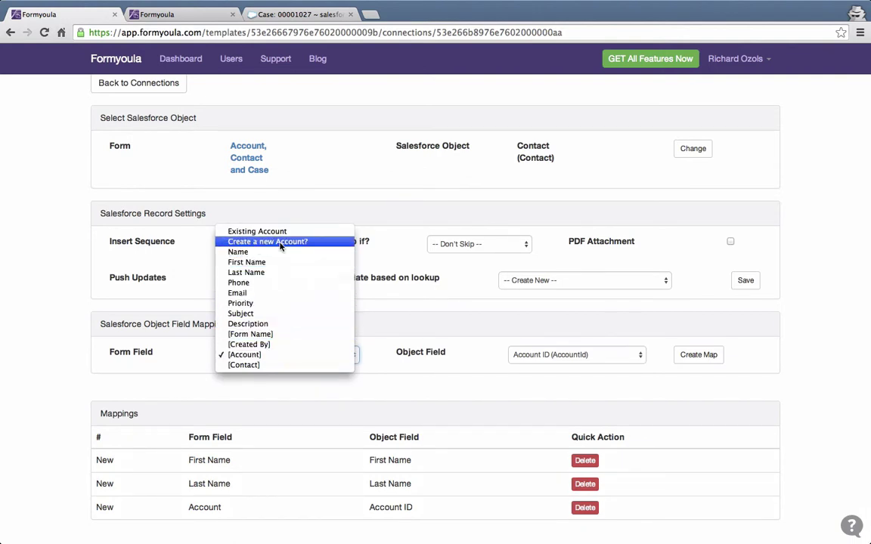
pyautogui.click(261, 232)
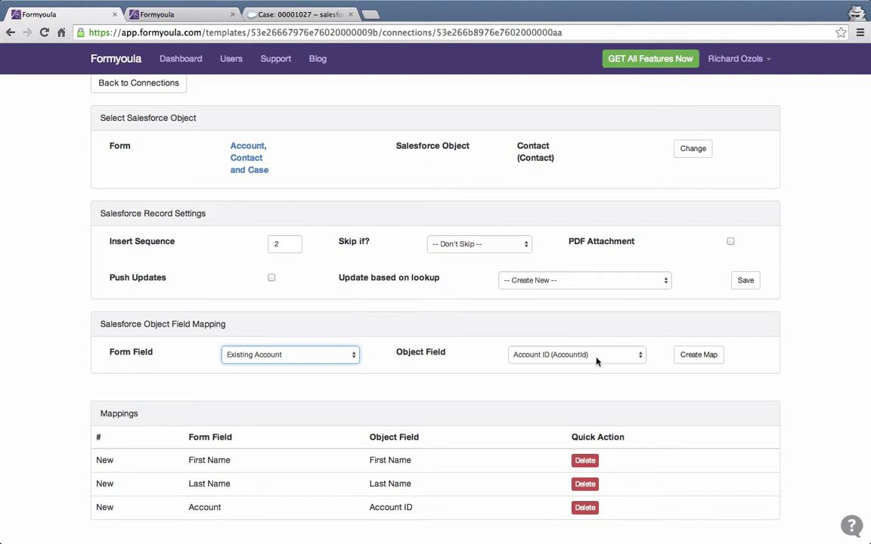
pyautogui.click(688, 356)
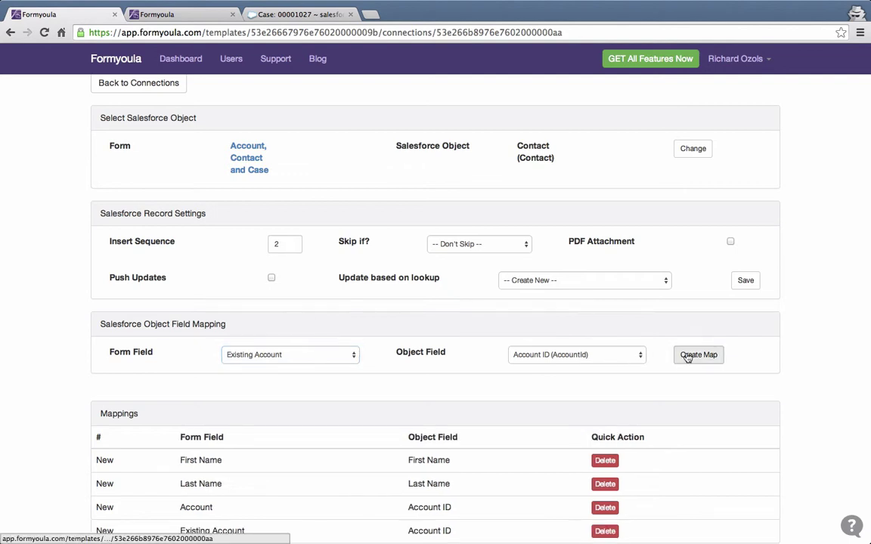
pyautogui.scroll(-1, 513, 423)
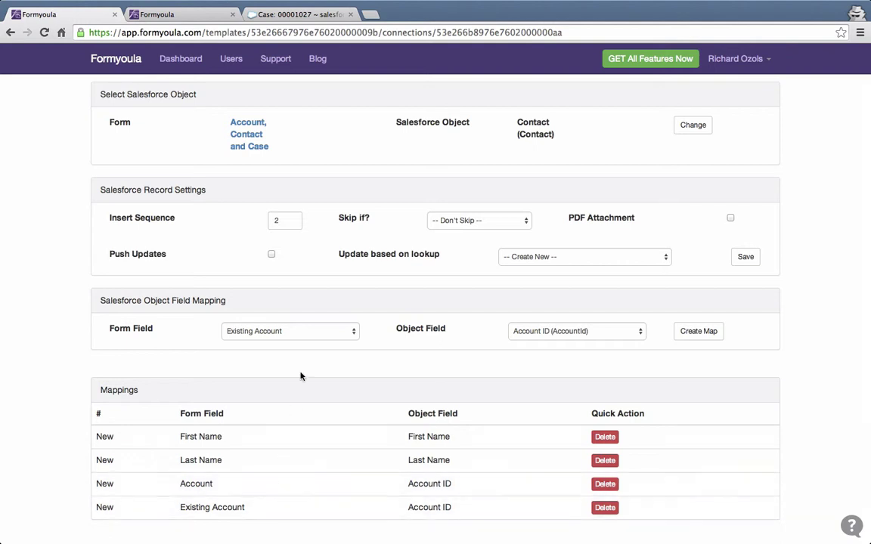
pyautogui.scroll(1, 307, 358)
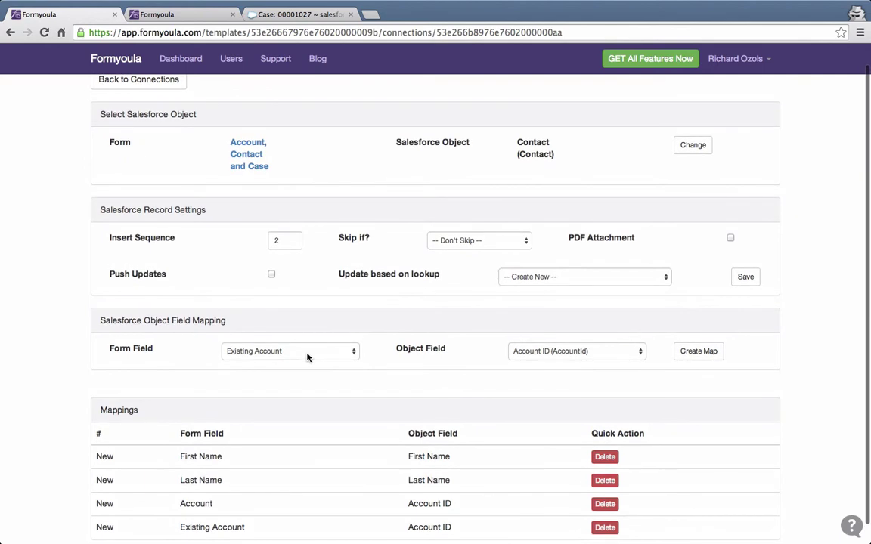
pyautogui.click(307, 352)
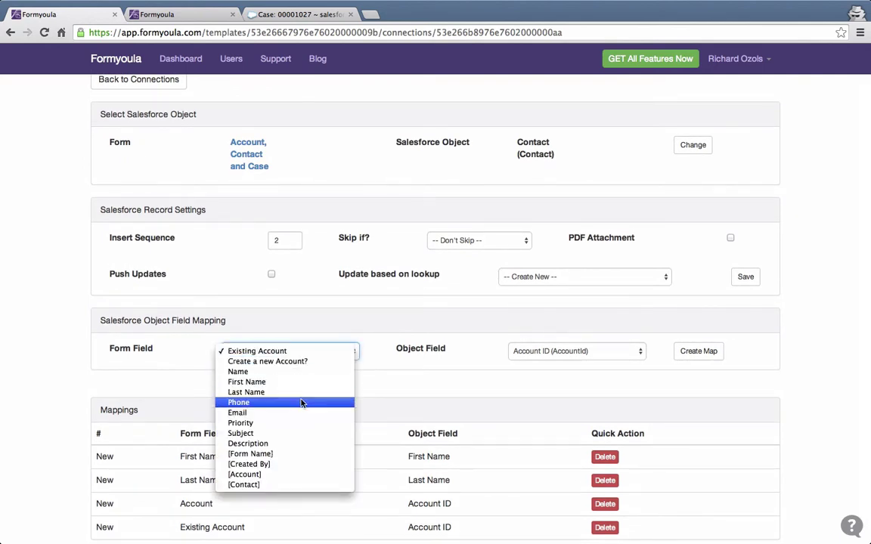
# Add Contact mappings Phone → Mobile Phone (MobilePhone) and Email → Email (Email).
pyautogui.click(272, 348)
pyautogui.click(568, 352)
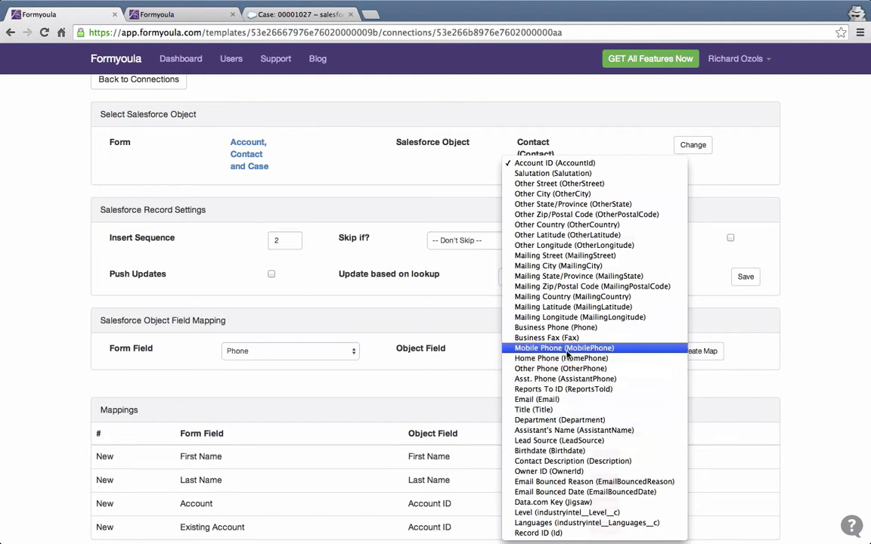
pyautogui.click(567, 348)
pyautogui.click(697, 352)
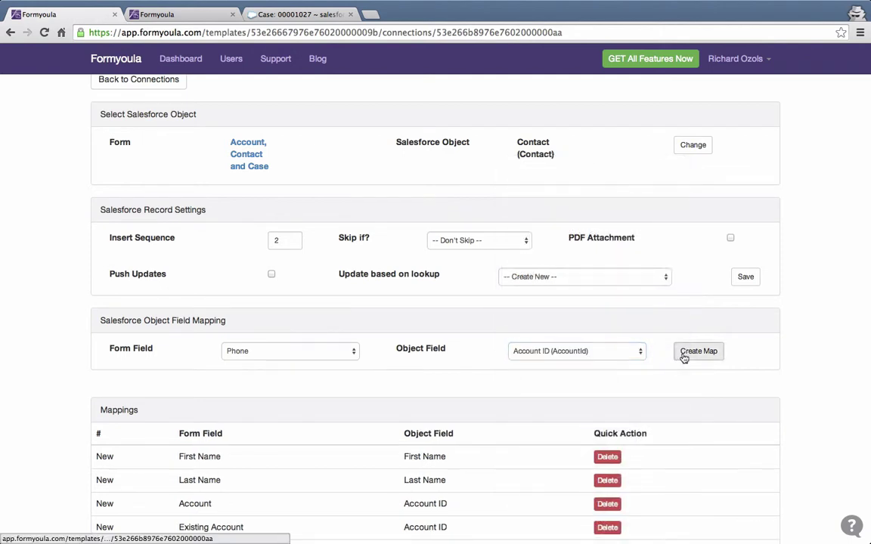
pyautogui.click(338, 350)
pyautogui.click(333, 361)
pyautogui.click(567, 350)
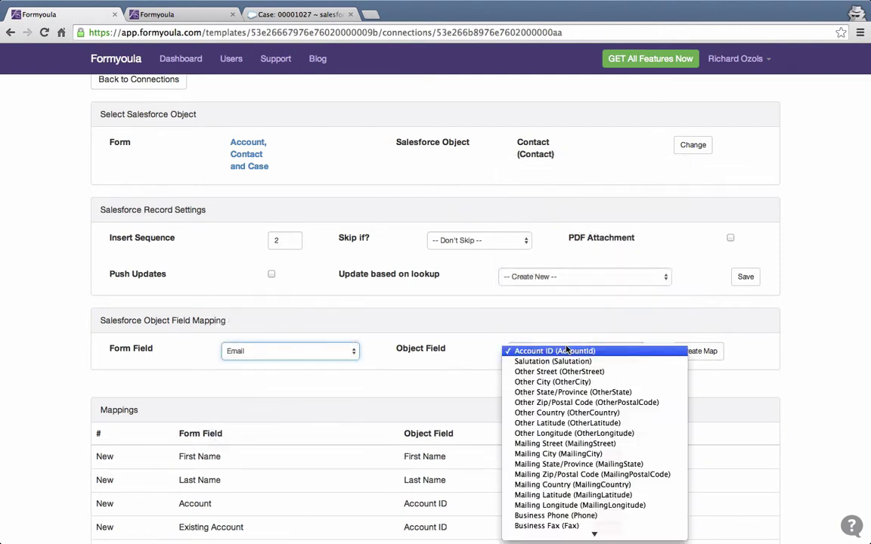
pyautogui.scroll(-5, 563, 408)
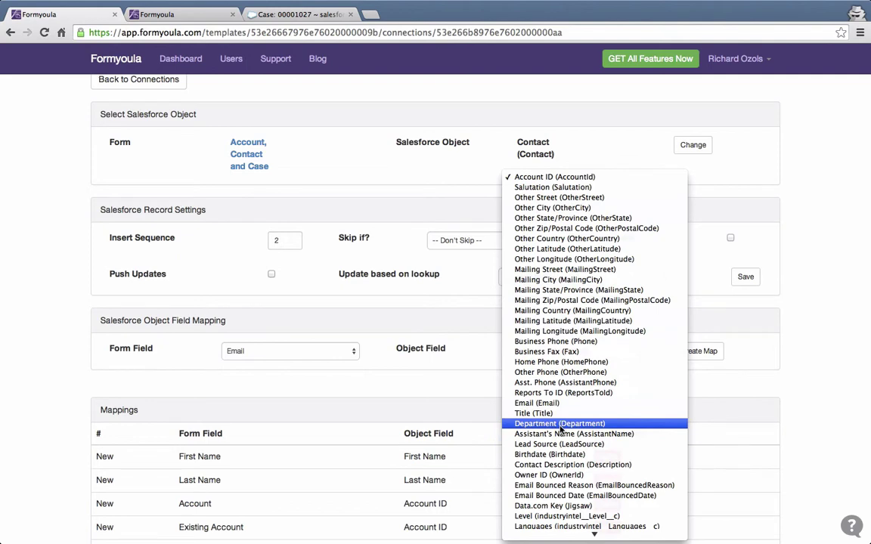
pyautogui.click(538, 403)
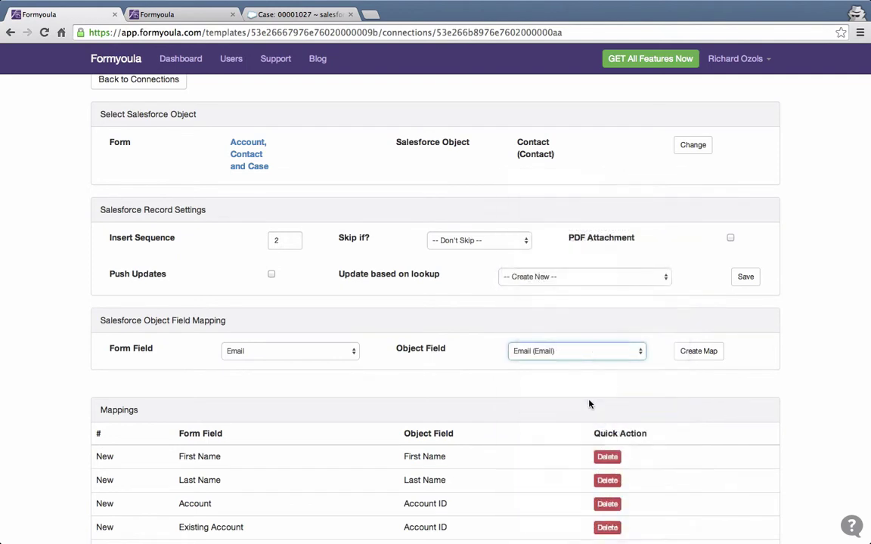
pyautogui.click(689, 355)
pyautogui.scroll(-2, 552, 418)
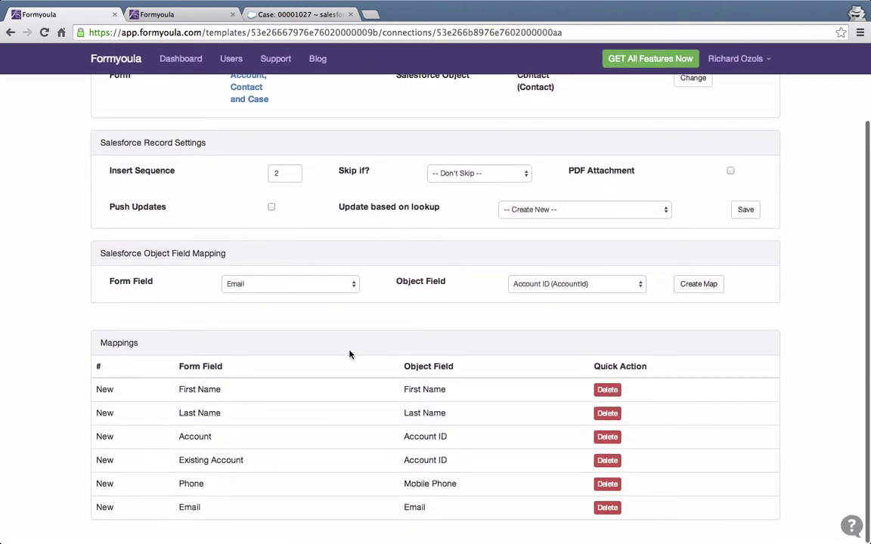
pyautogui.scroll(3, 350, 355)
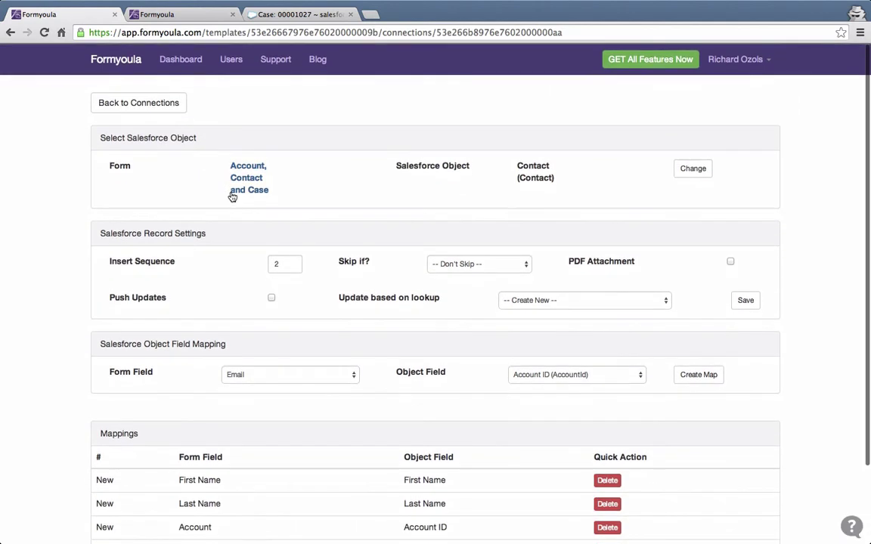
# Return to the connections list, add a third Salesforce connection, and show its object list.
pyautogui.click(151, 103)
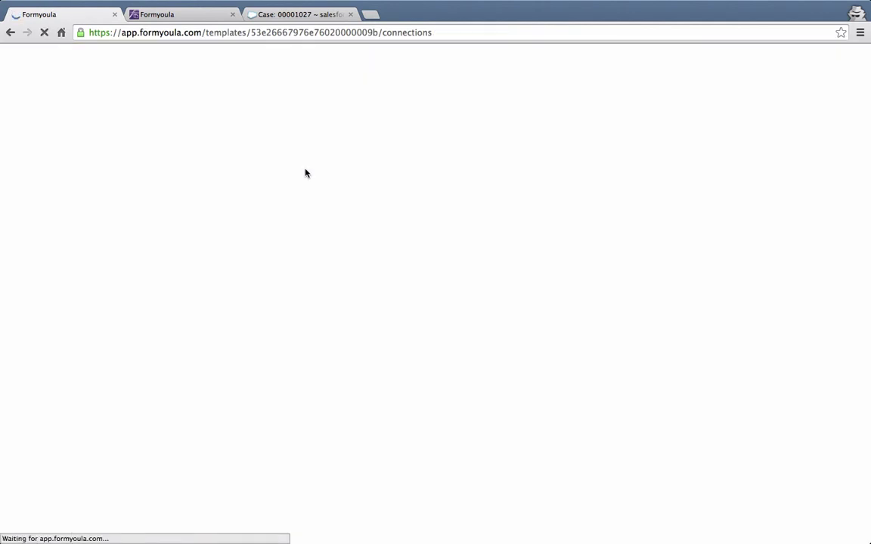
pyautogui.click(638, 103)
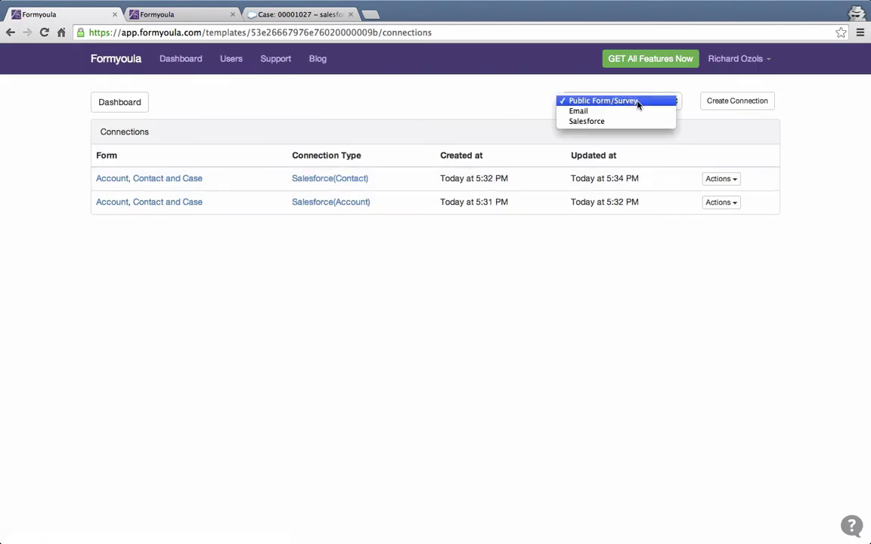
pyautogui.click(634, 123)
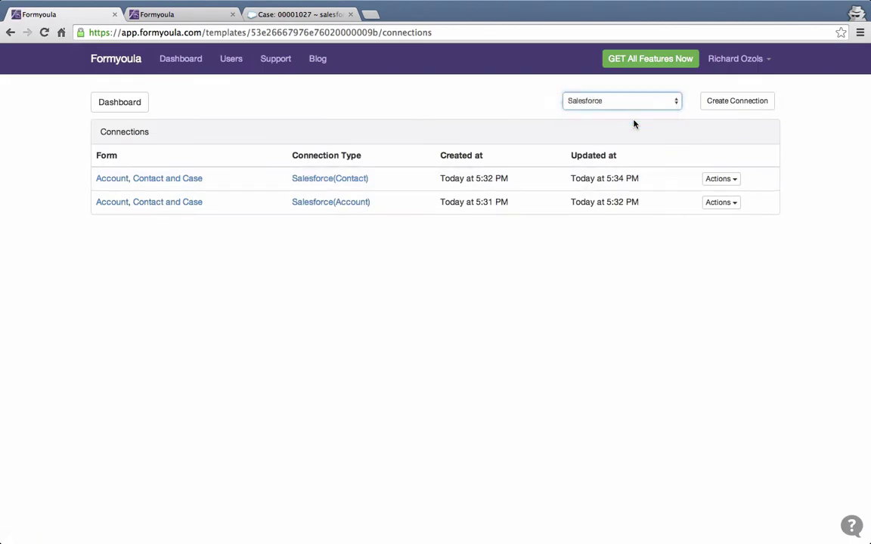
pyautogui.click(728, 107)
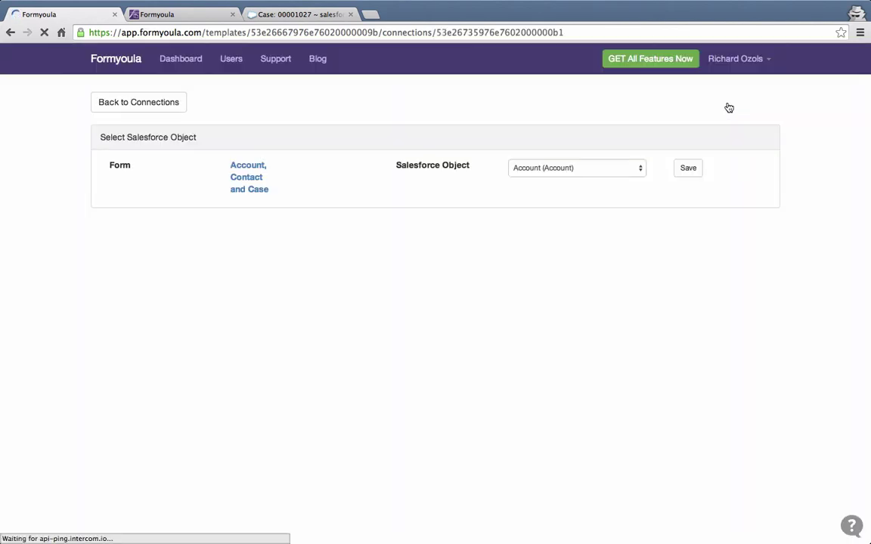
pyautogui.click(597, 167)
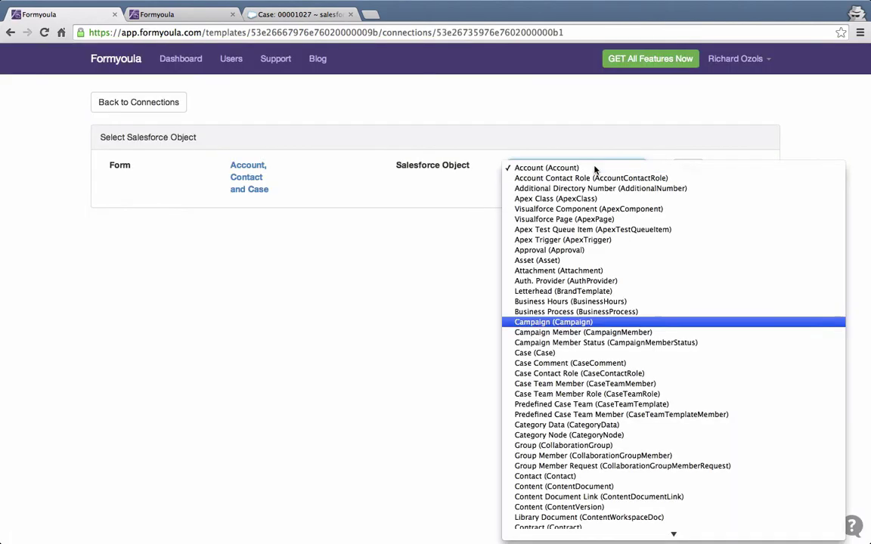
# Save Case as the Salesforce object and set the insert sequence to 3.
pyautogui.click(546, 350)
pyautogui.click(687, 169)
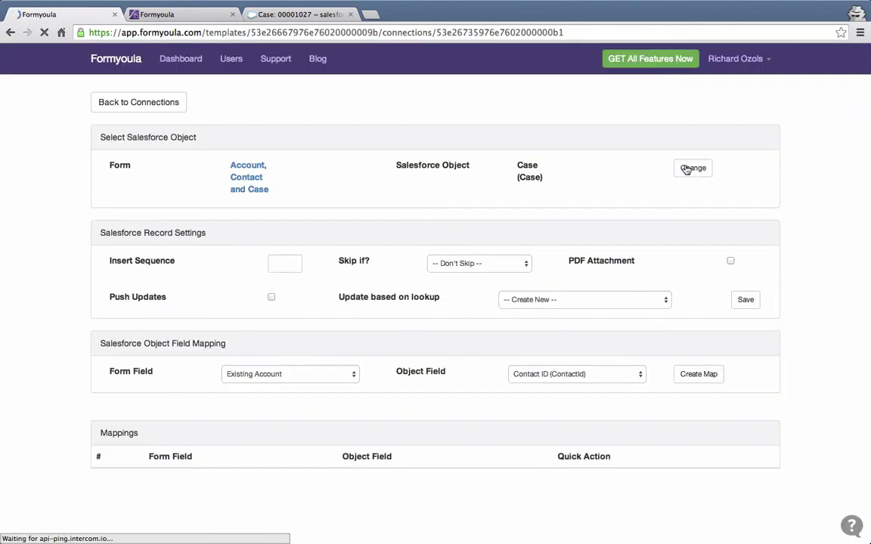
pyautogui.click(282, 265)
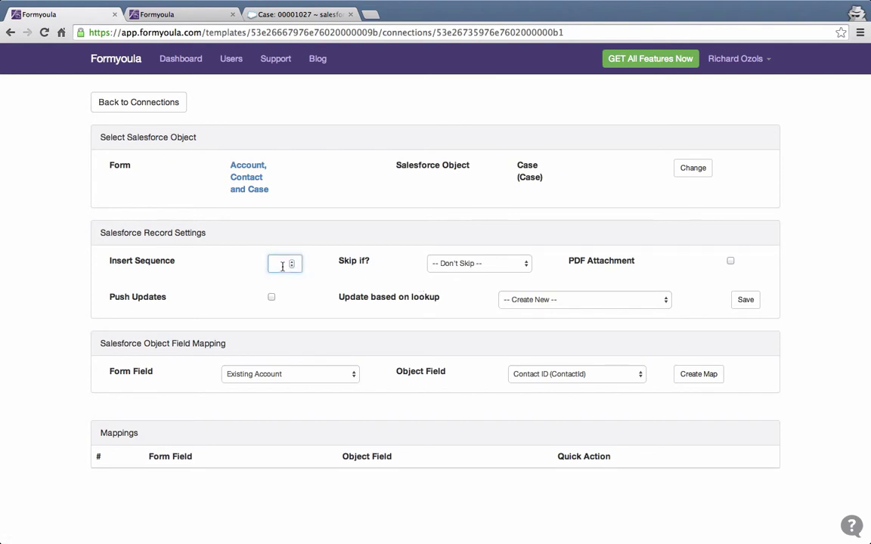
pyautogui.write('3')
pyautogui.click(339, 226)
# Map the Priority and Subject form fields to the Case Priority and Subject fields.
pyautogui.click(335, 378)
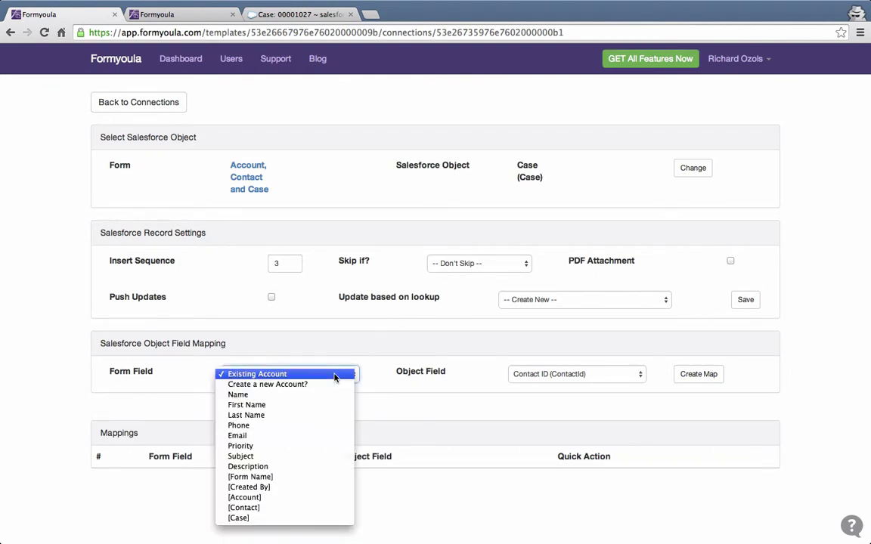
pyautogui.click(308, 447)
pyautogui.click(512, 375)
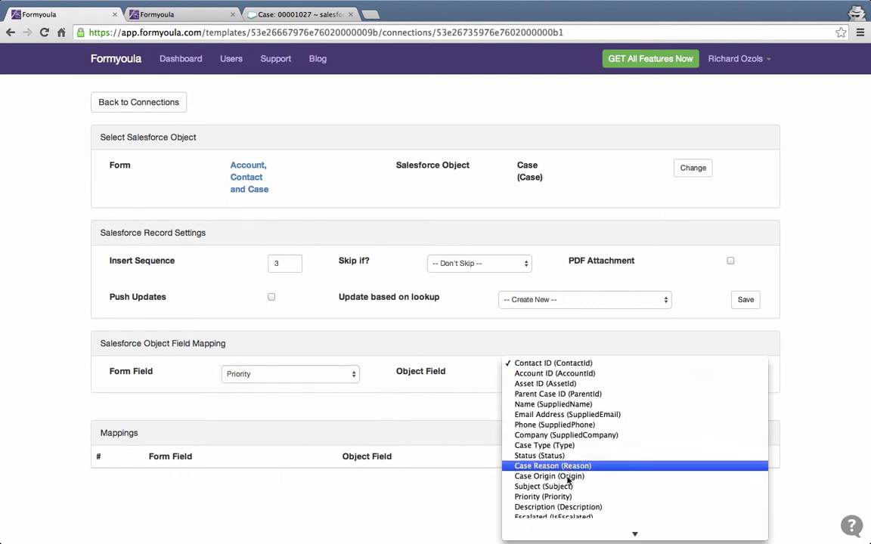
pyautogui.click(563, 446)
pyautogui.click(694, 375)
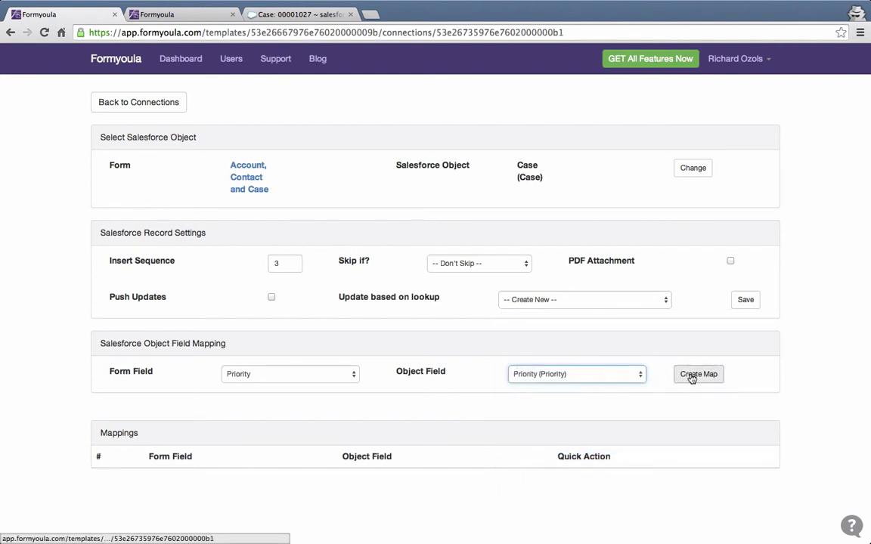
pyautogui.click(327, 375)
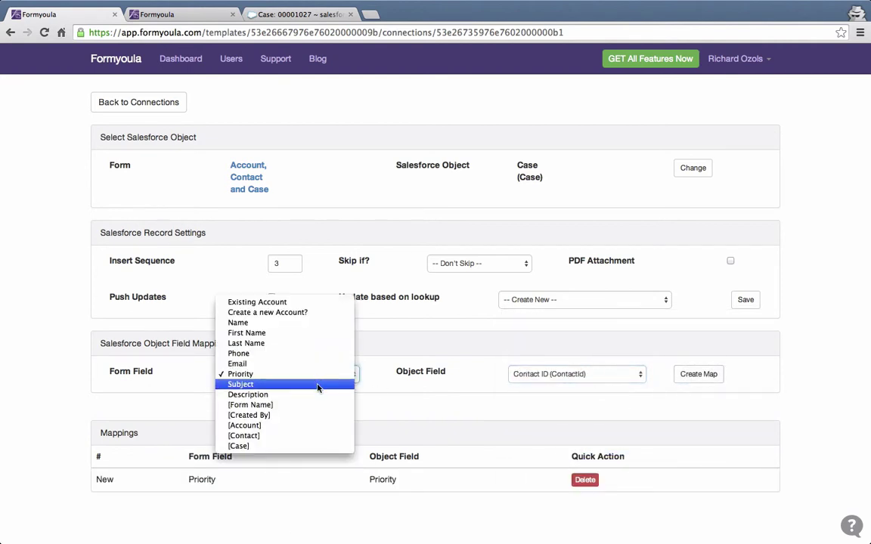
pyautogui.click(325, 384)
pyautogui.click(561, 375)
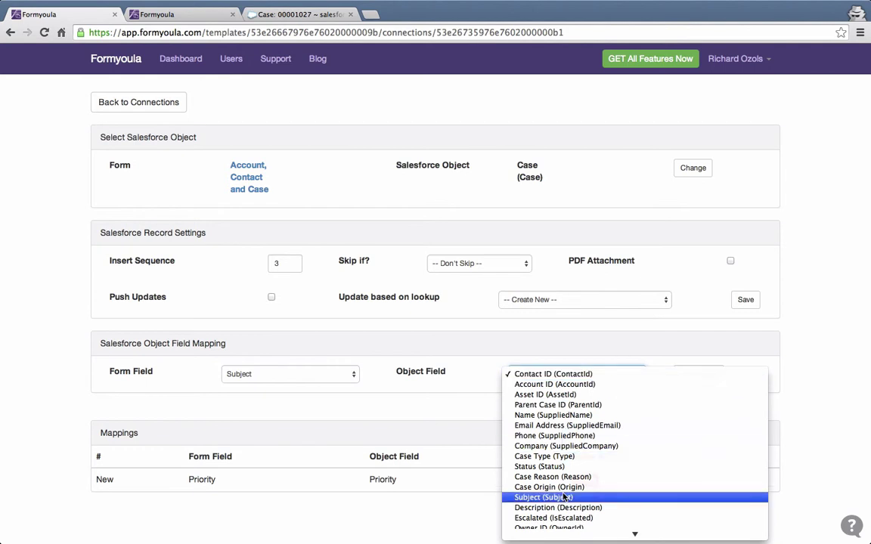
pyautogui.scroll(-2, 575, 461)
pyautogui.click(566, 465)
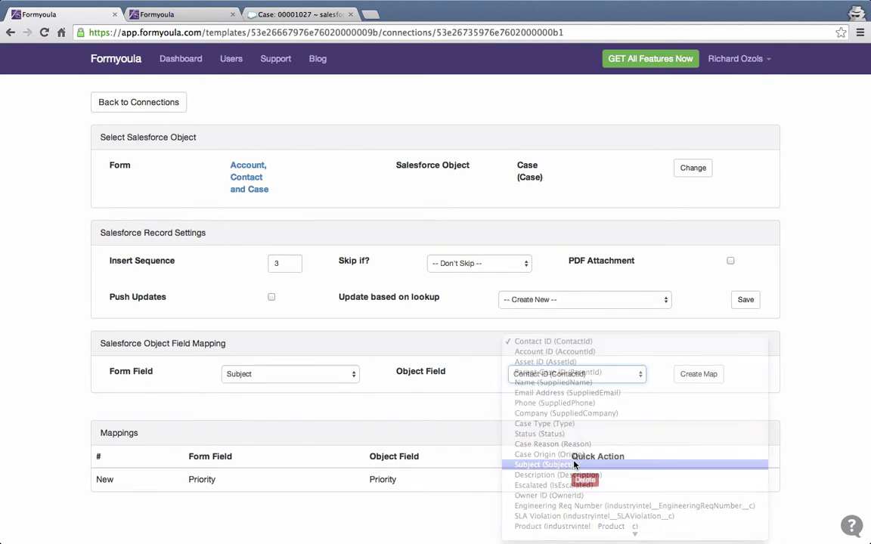
pyautogui.click(703, 378)
# Map Description to the Case Description and [Contact] to the Case's Contact ID.
pyautogui.click(349, 376)
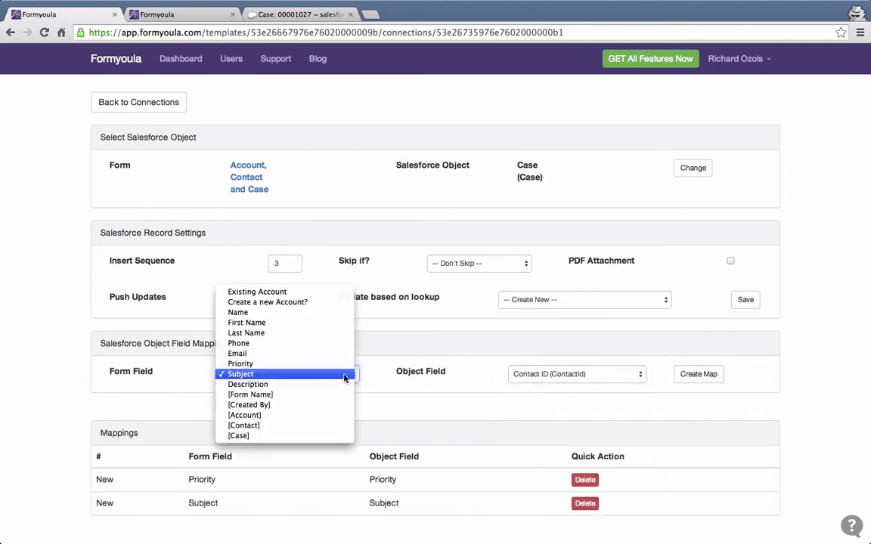
pyautogui.click(340, 387)
pyautogui.click(575, 374)
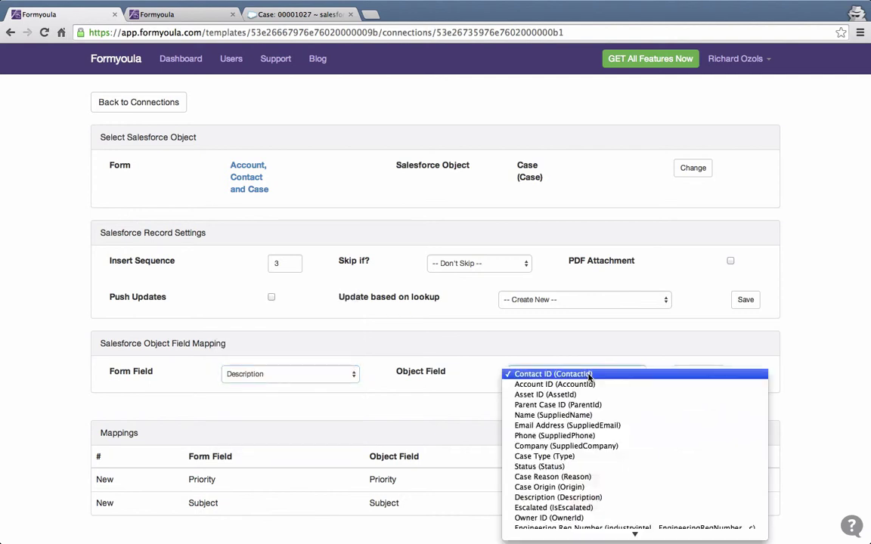
pyautogui.scroll(-2, 594, 451)
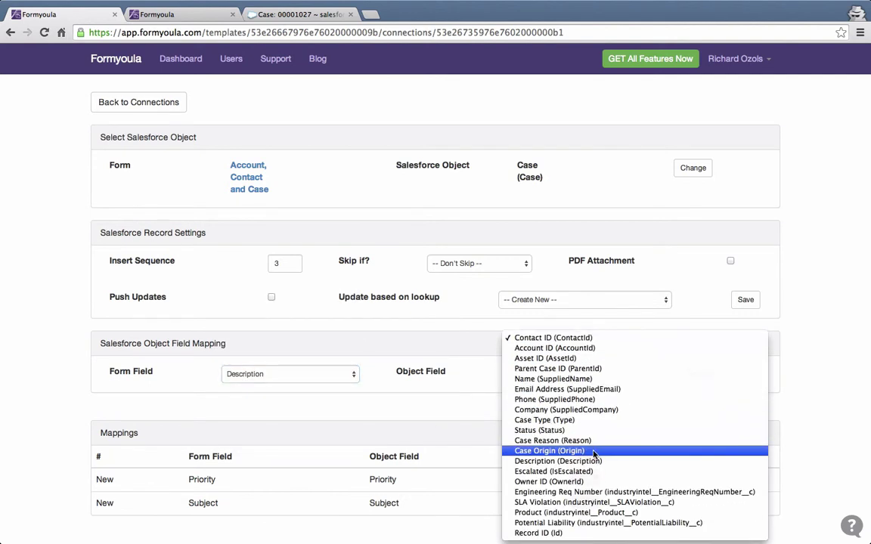
pyautogui.click(595, 461)
pyautogui.click(698, 378)
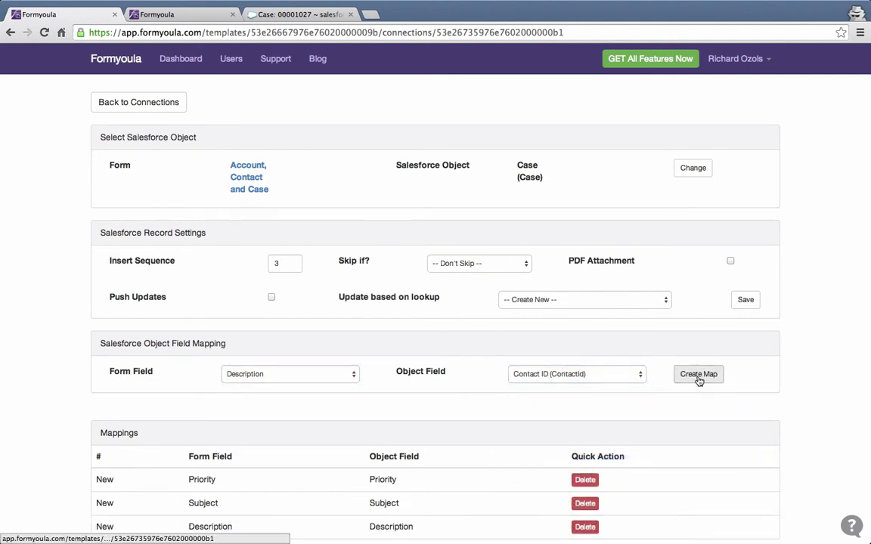
pyautogui.scroll(-1, 408, 418)
pyautogui.click(349, 354)
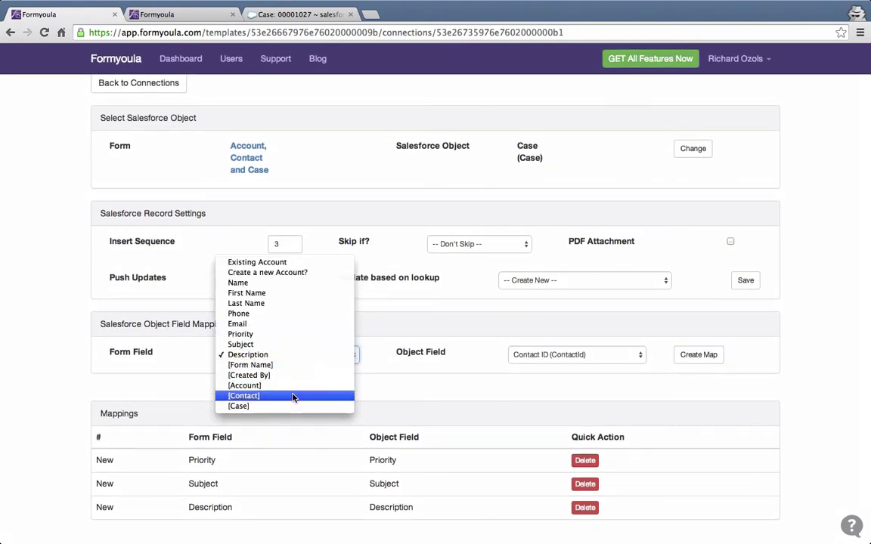
pyautogui.click(244, 397)
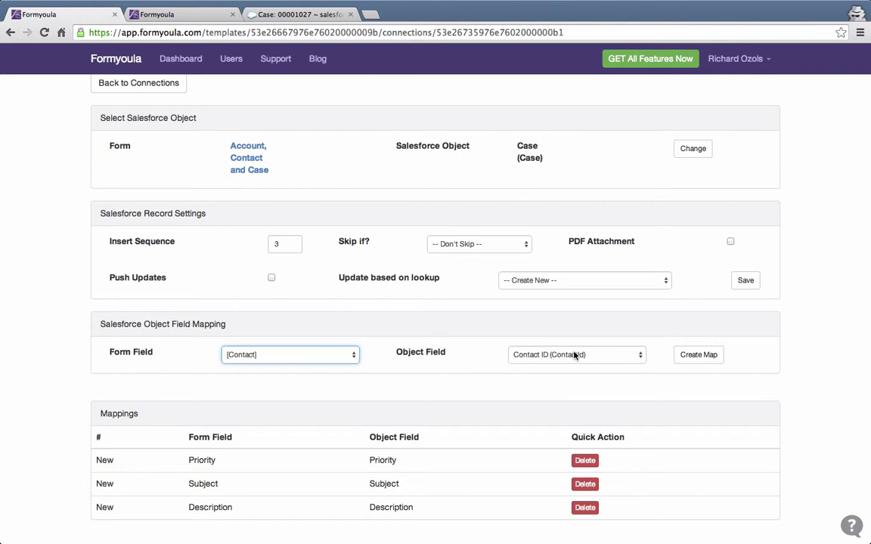
pyautogui.click(685, 356)
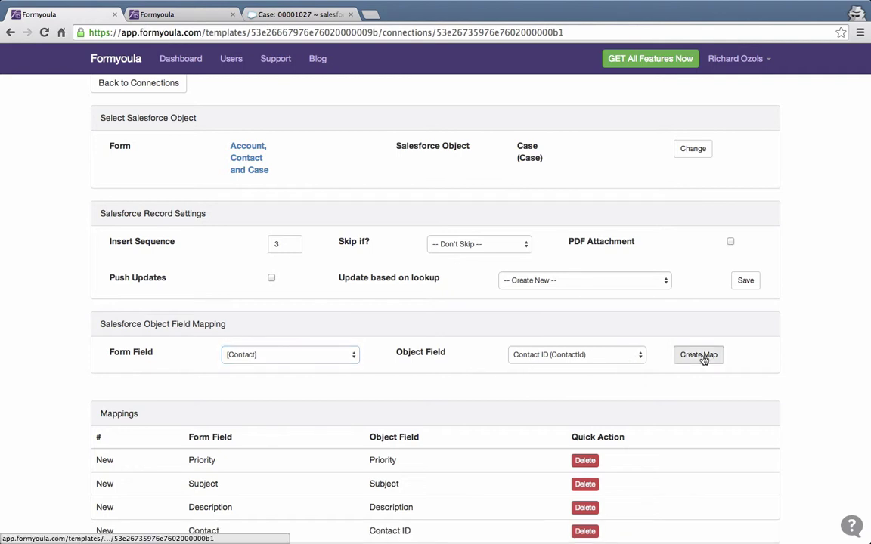
pyautogui.scroll(-1, 572, 412)
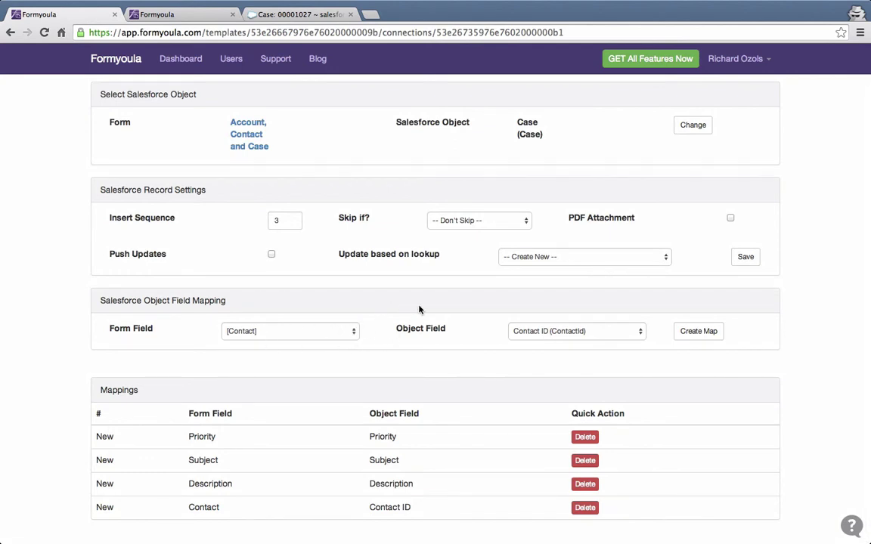
pyautogui.scroll(2, 418, 379)
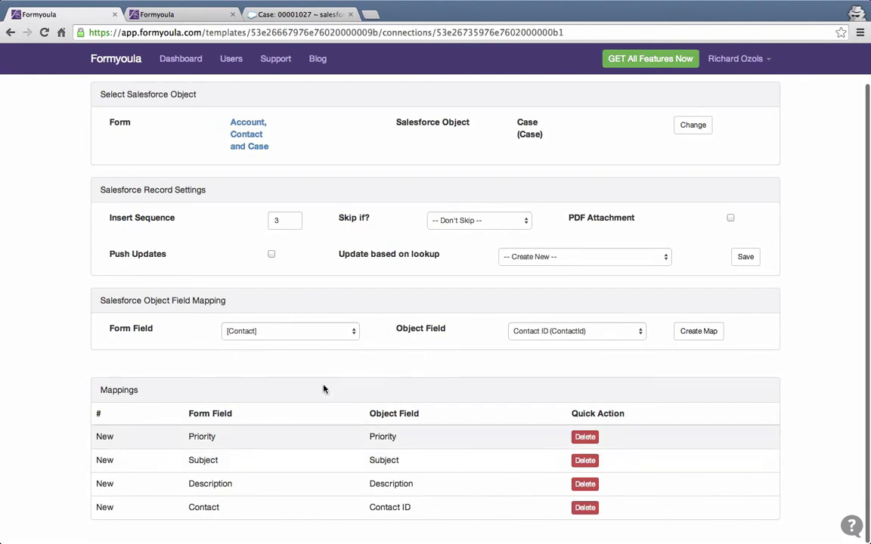
pyautogui.scroll(2, 322, 388)
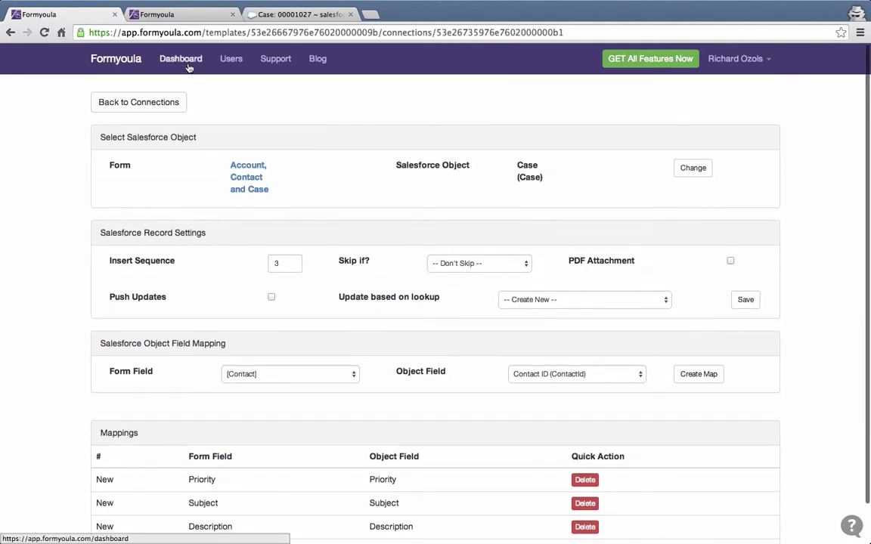
# From the Dashboard, try the Account, Contact and Case form and open it in the mobile app.
pyautogui.click(190, 69)
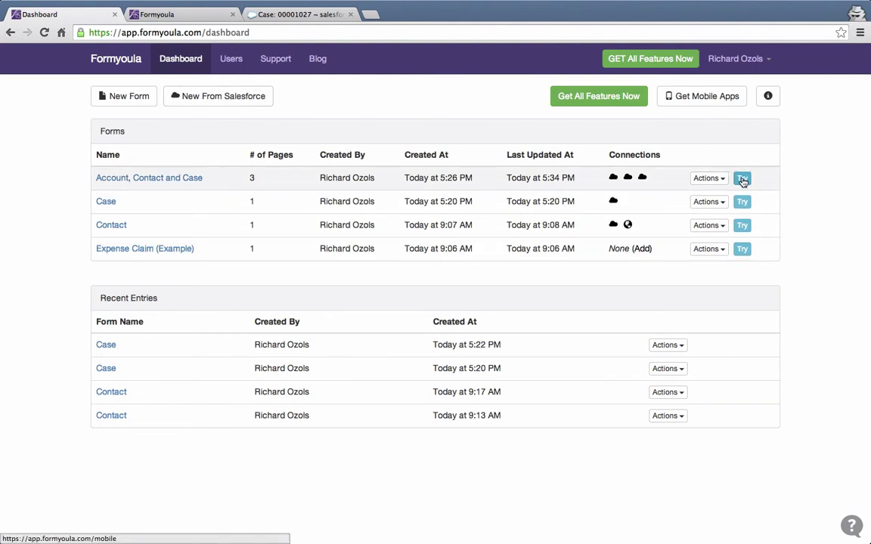
pyautogui.click(743, 179)
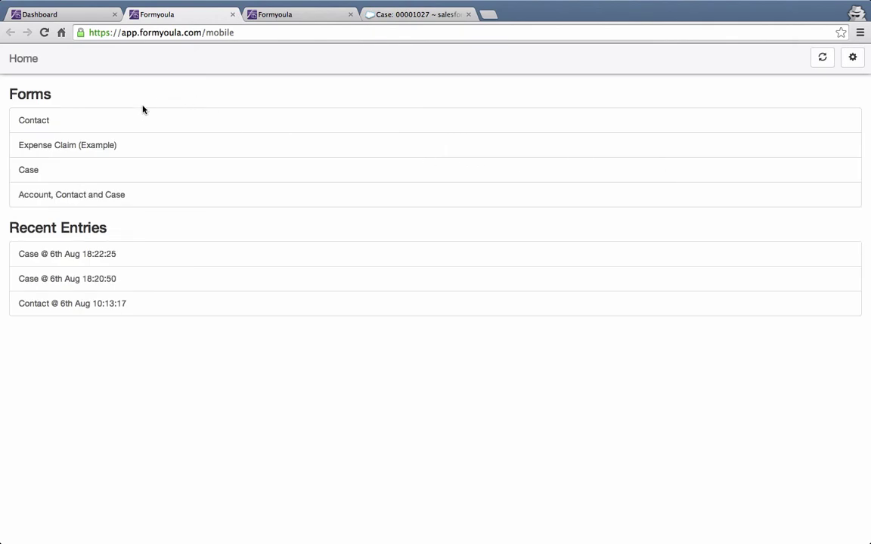
pyautogui.click(76, 194)
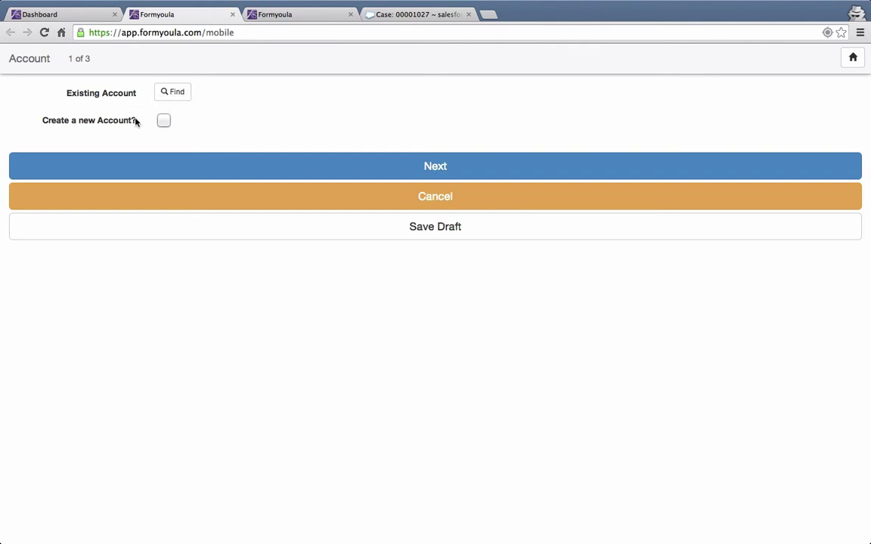
# Choose a new account named Solution Rock and continue to the Contact page.
pyautogui.click(163, 122)
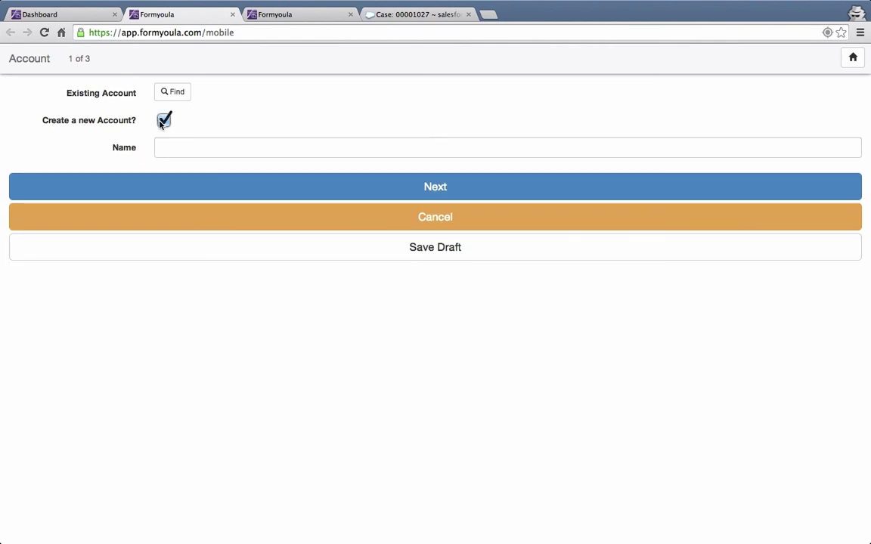
pyautogui.click(182, 146)
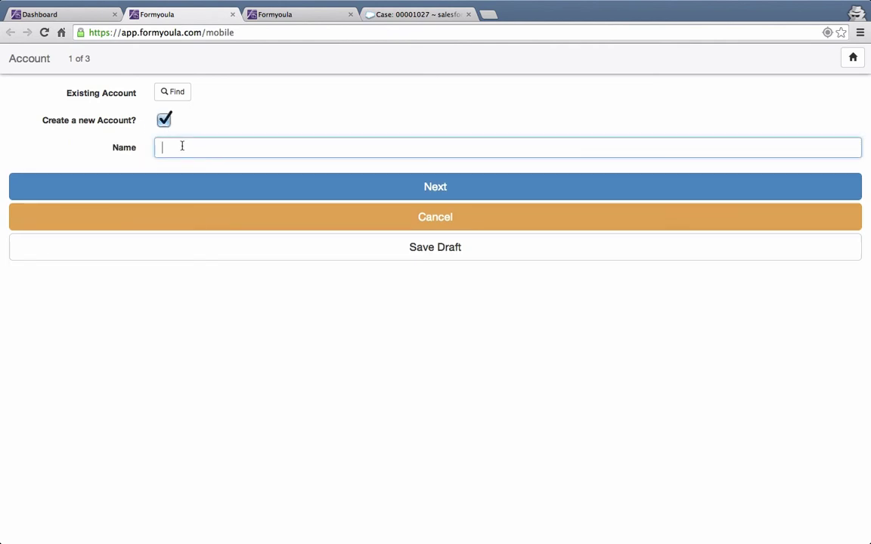
pyautogui.write('Solution Rock')
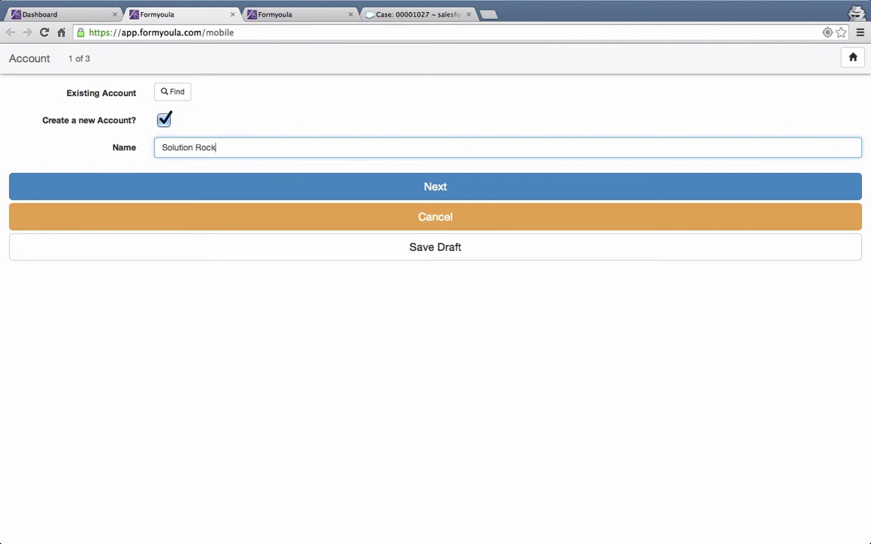
pyautogui.click(269, 189)
# Fill in the contact's first name, last name, phone number and e-mail, then go to the Case page.
pyautogui.click(226, 93)
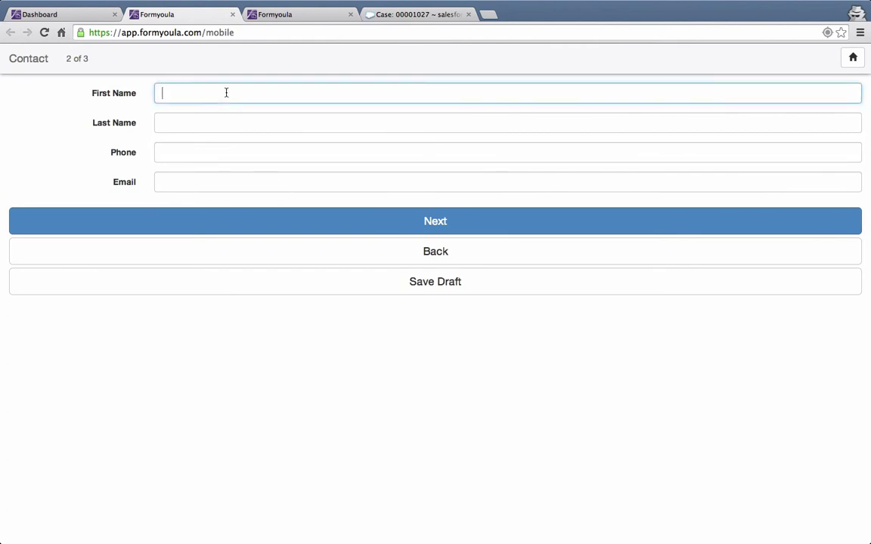
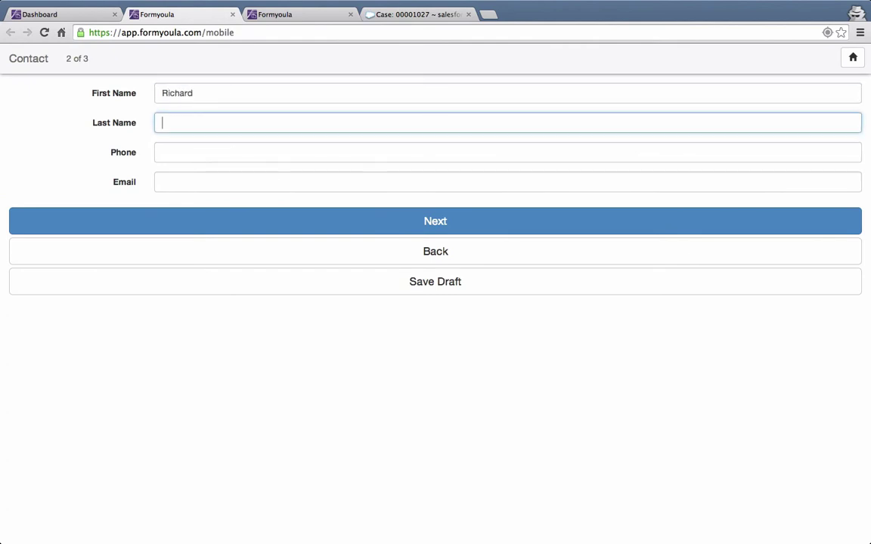
pyautogui.press('Tab')
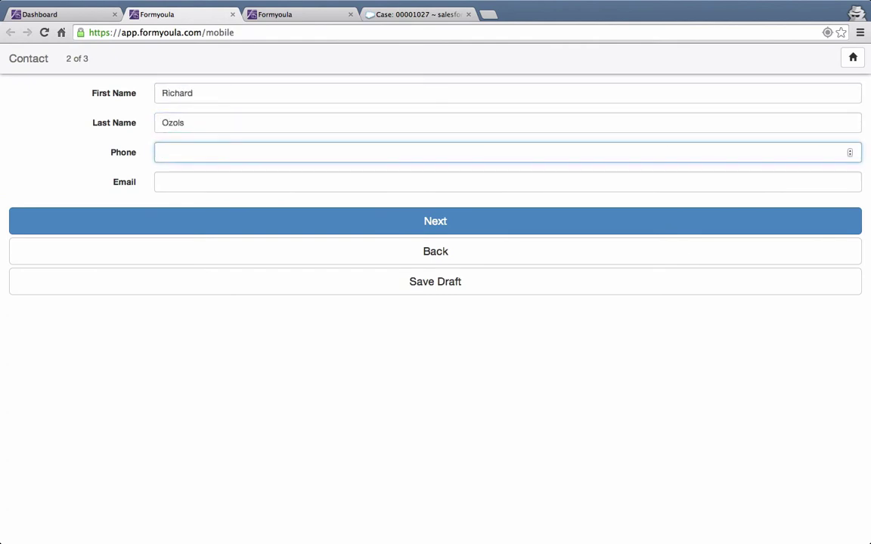
pyautogui.click(229, 179)
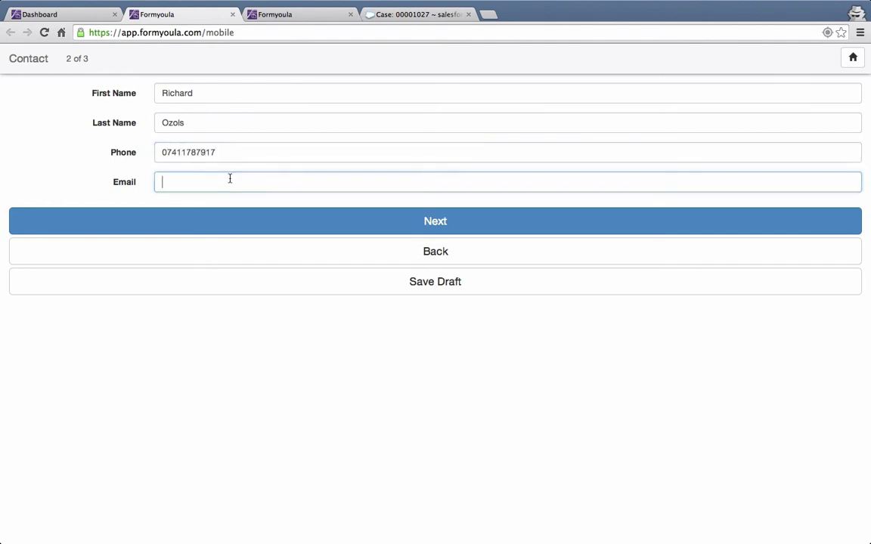
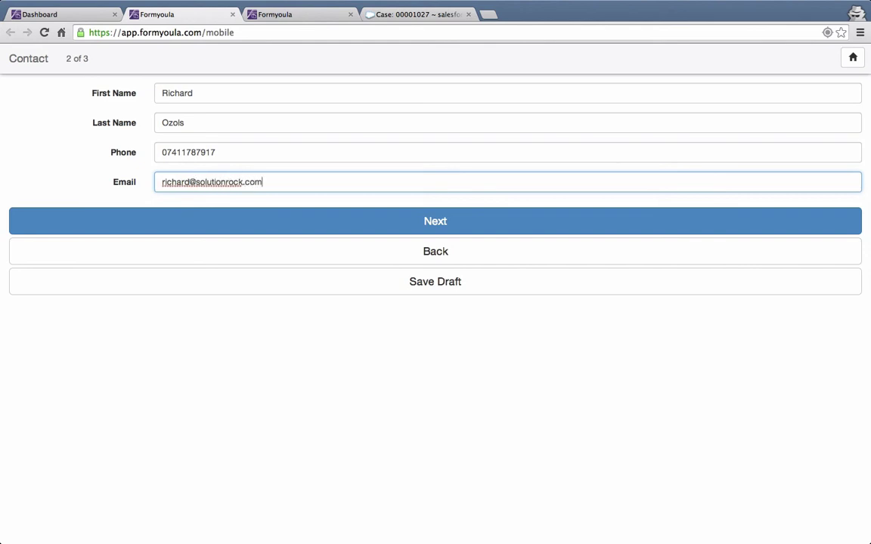
pyautogui.click(289, 224)
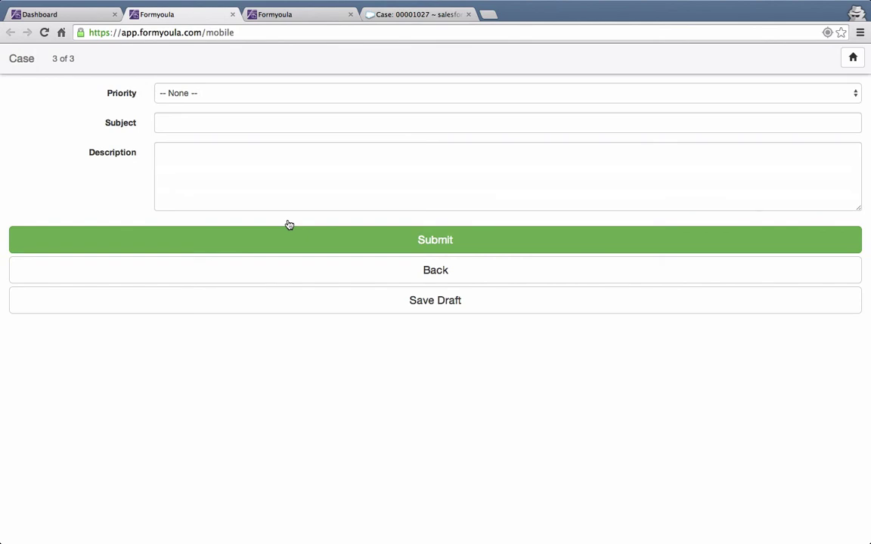
# Enter a Medium-priority case 'Need help' with its description, submit it, and open the entry's details.
pyautogui.click(272, 94)
pyautogui.click(264, 119)
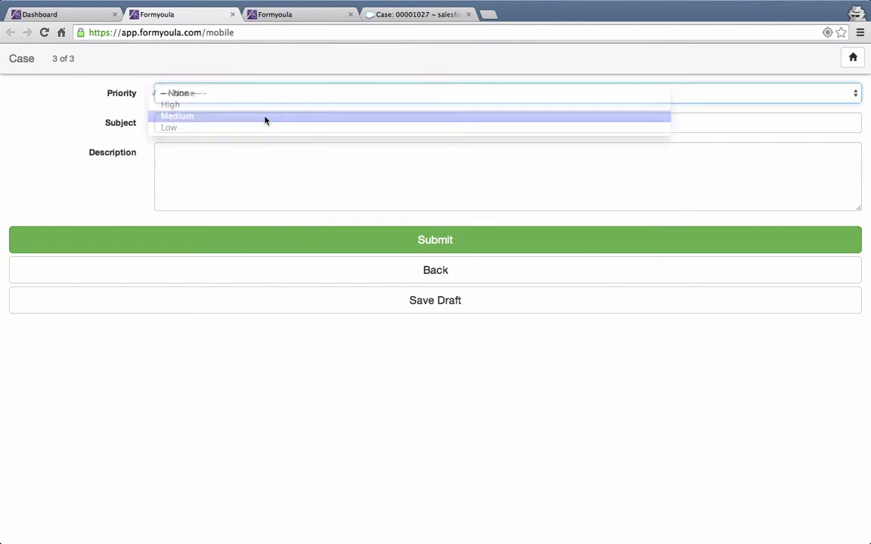
pyautogui.click(234, 125)
pyautogui.write('Need help')
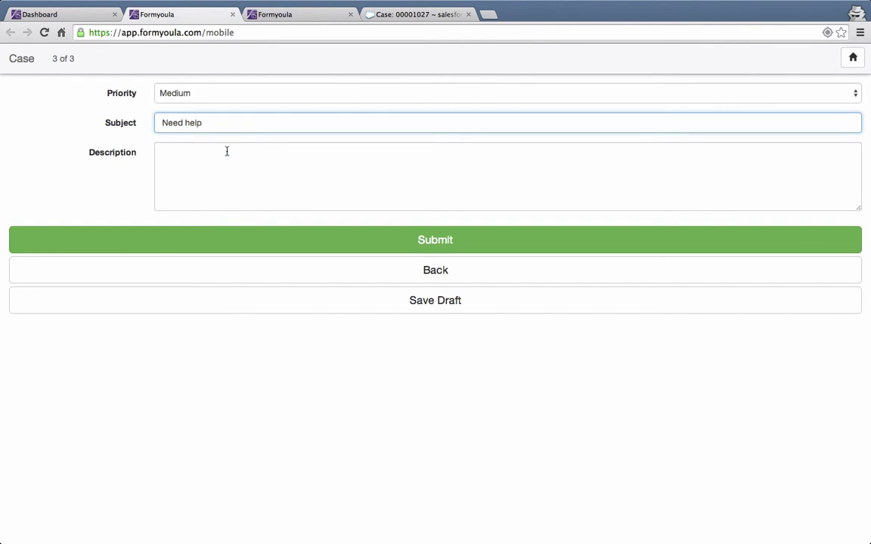
pyautogui.click(226, 151)
pyautogui.write('C')
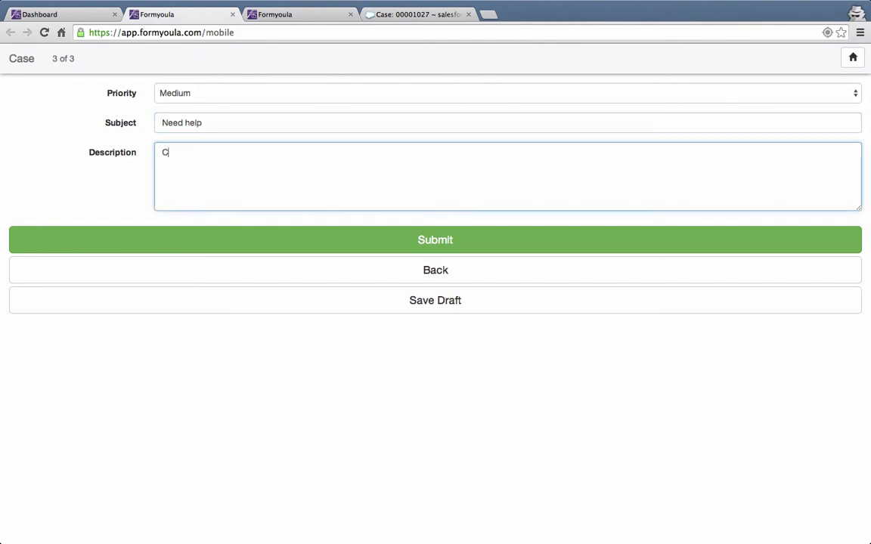
pyautogui.write('an someone please help me')
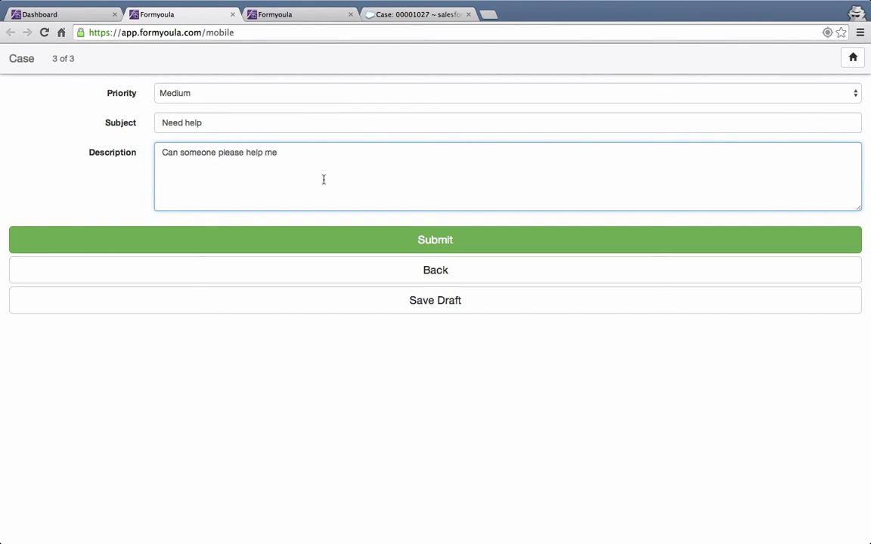
pyautogui.write(' with an issue')
pyautogui.click(362, 241)
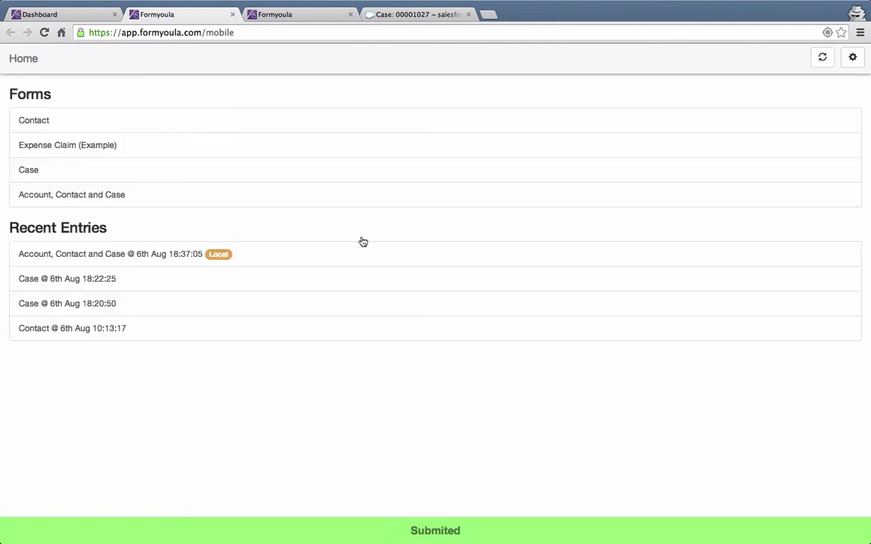
pyautogui.click(298, 258)
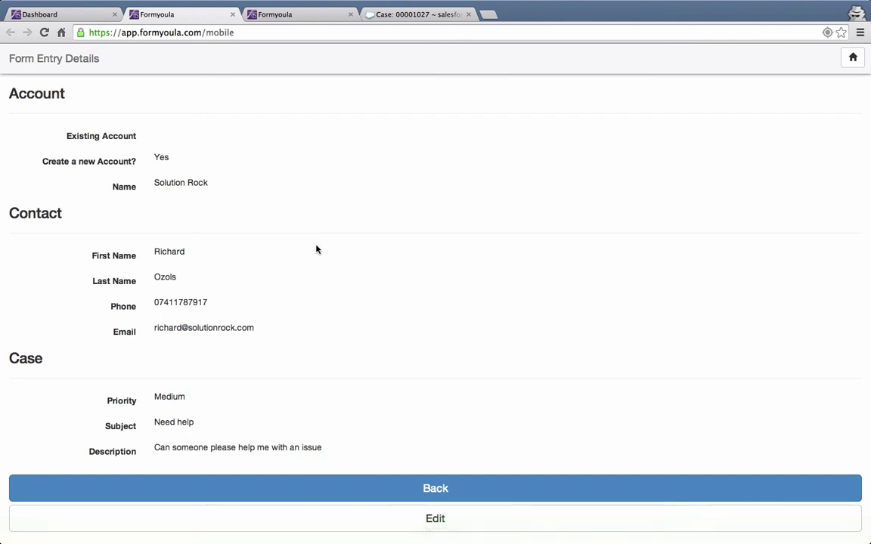
# Reload Salesforce and open the Solution Rock account, scrolling to its related contact and case.
pyautogui.click(393, 16)
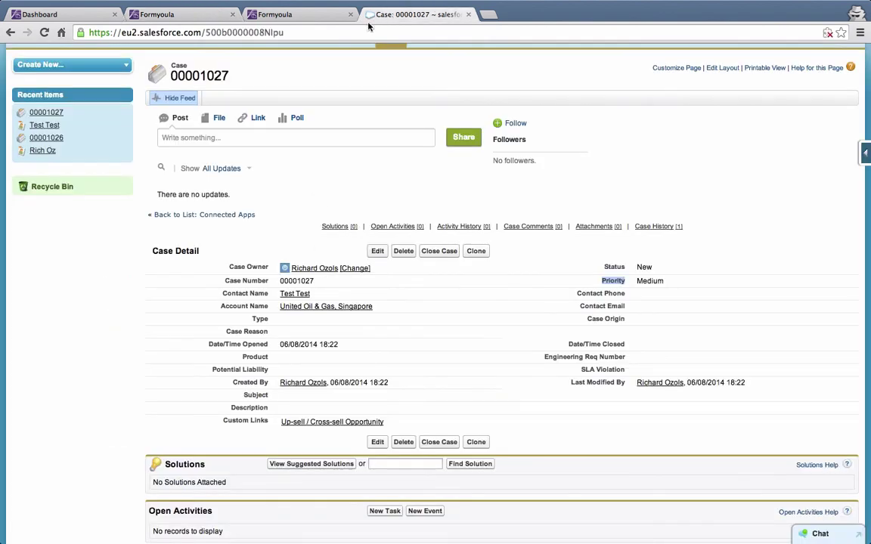
pyautogui.scroll(2, 325, 78)
pyautogui.press('super+l')
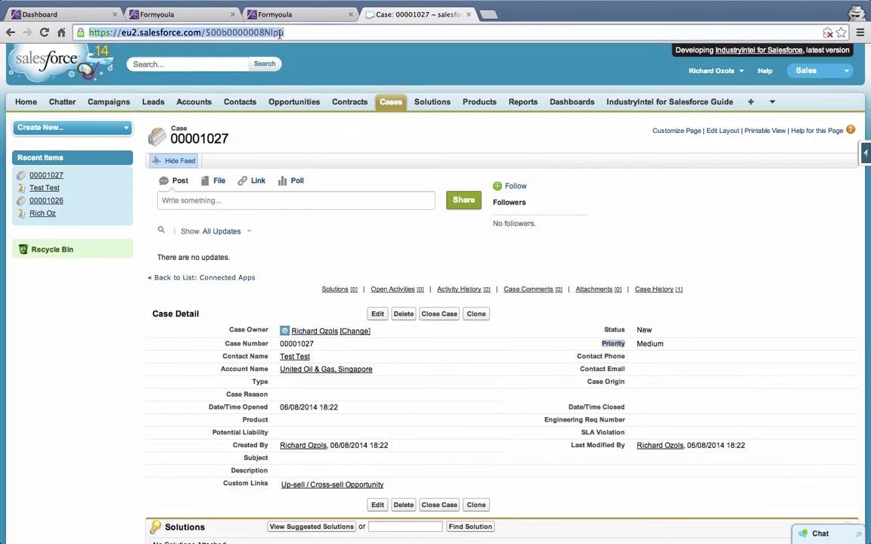
pyautogui.press('Return')
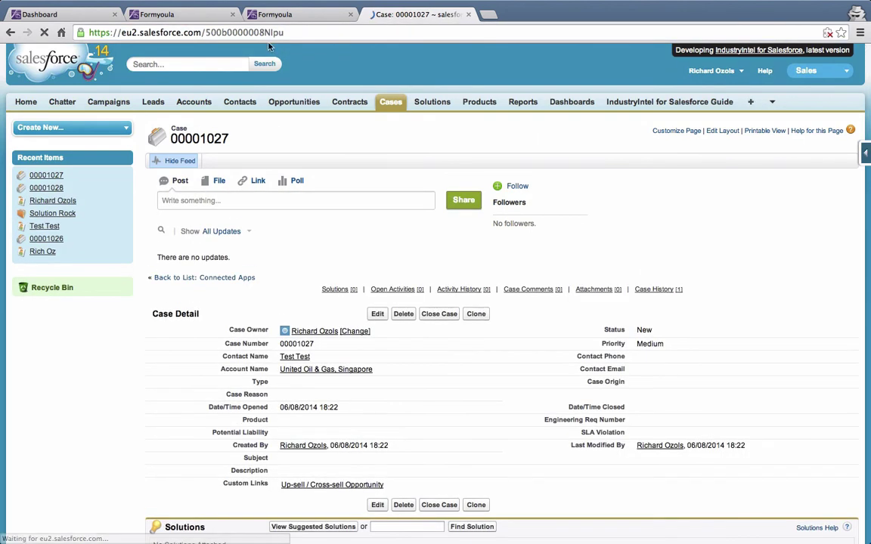
pyautogui.click(67, 213)
pyautogui.scroll(-5, 236, 343)
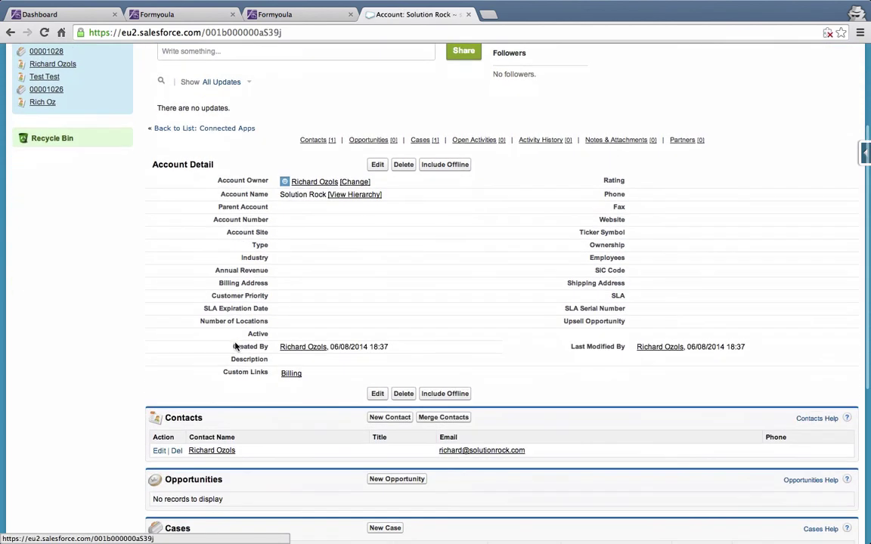
pyautogui.scroll(-2, 235, 343)
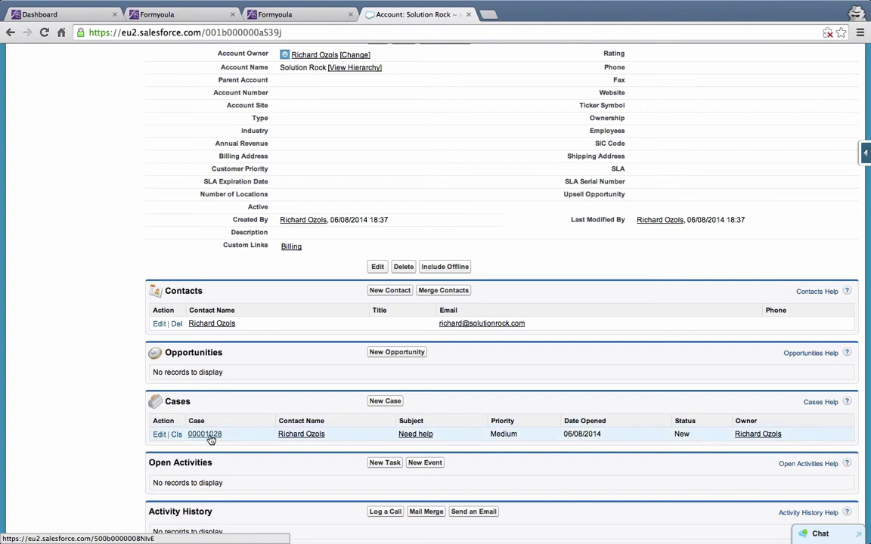
# Go from Solution Rock's new contact to its 'Need help' case and review the case record.
pyautogui.click(213, 324)
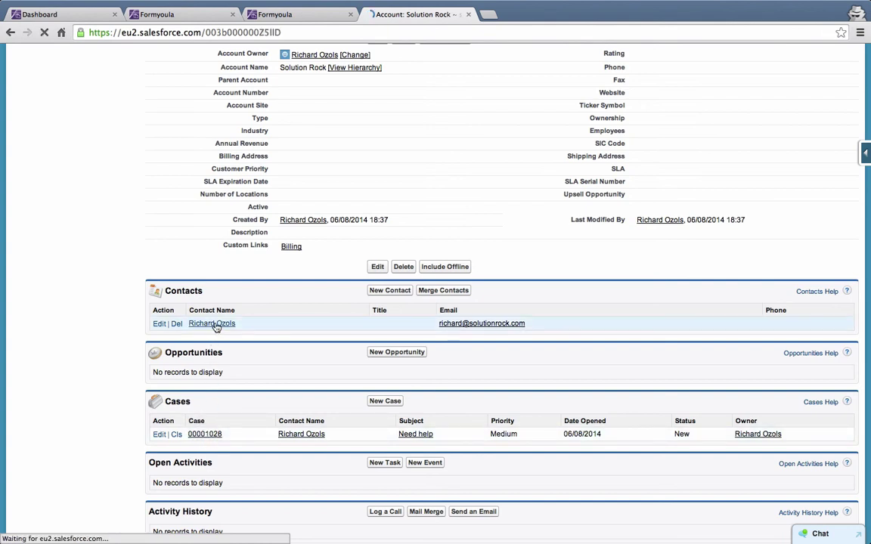
pyautogui.scroll(-3, 327, 351)
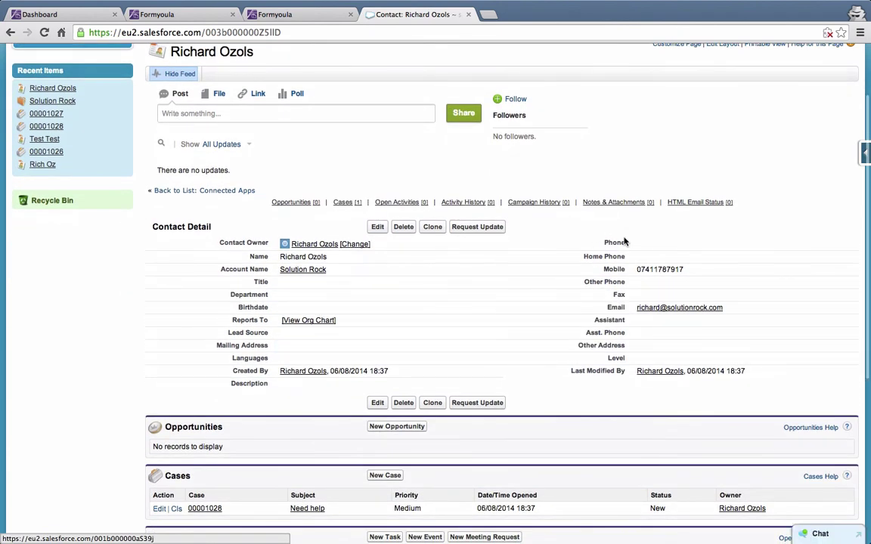
pyautogui.scroll(-5, 432, 330)
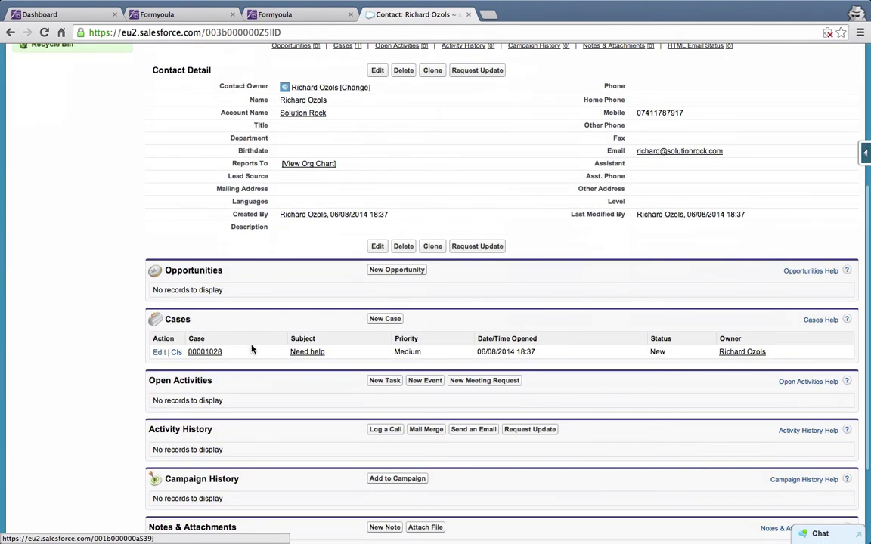
pyautogui.click(210, 353)
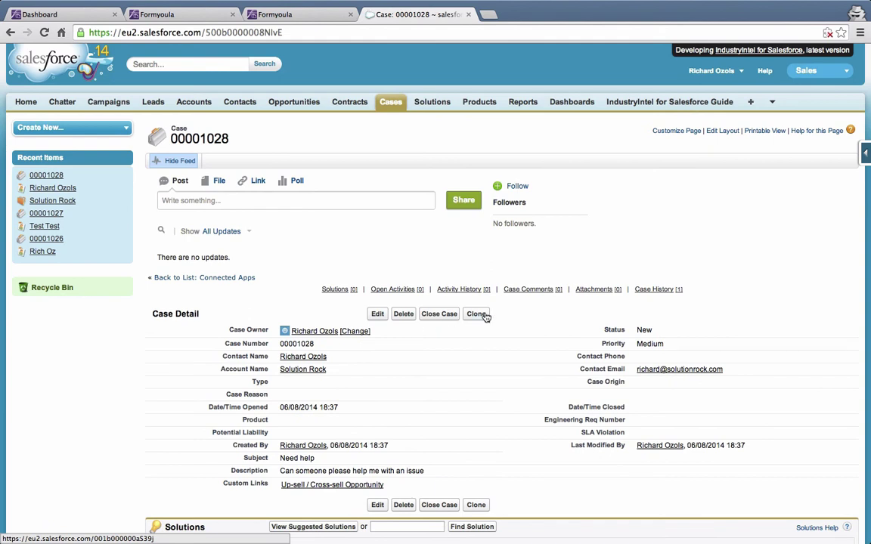
pyautogui.scroll(-3, 486, 316)
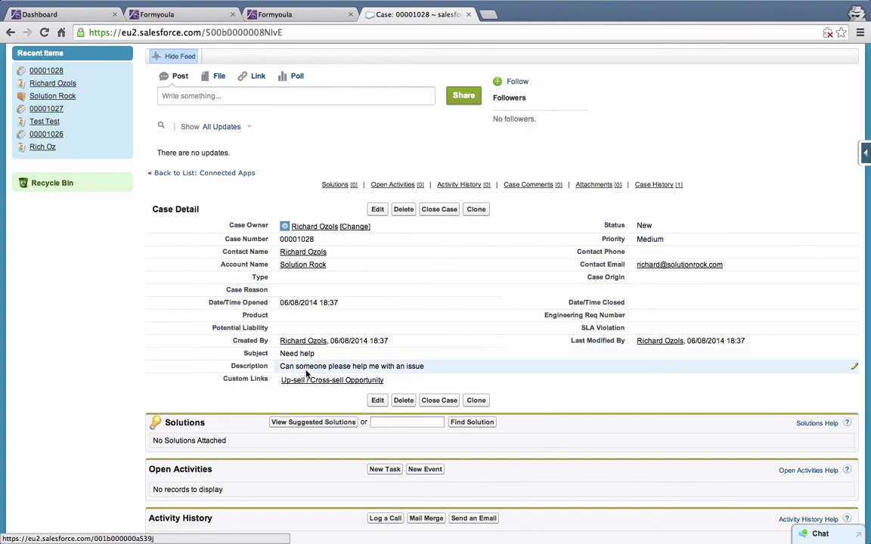
pyautogui.scroll(2, 527, 352)
pyautogui.scroll(1, 527, 352)
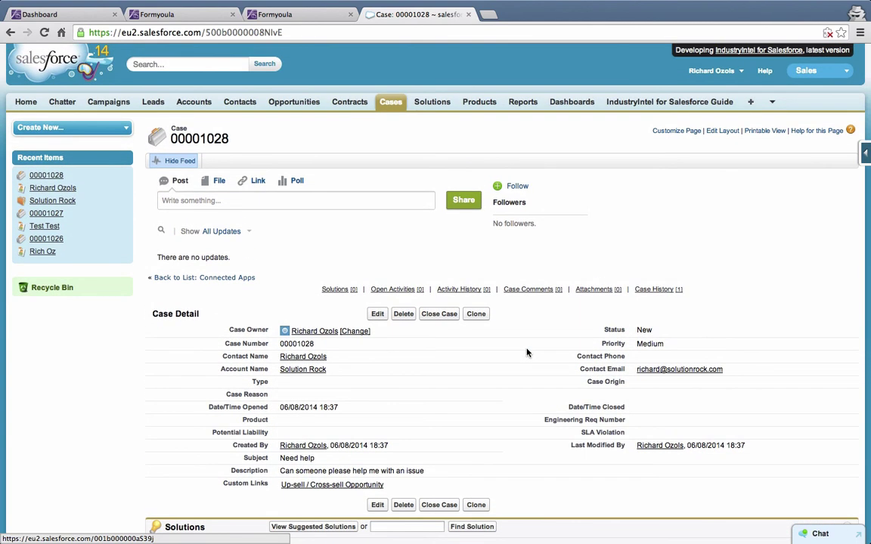